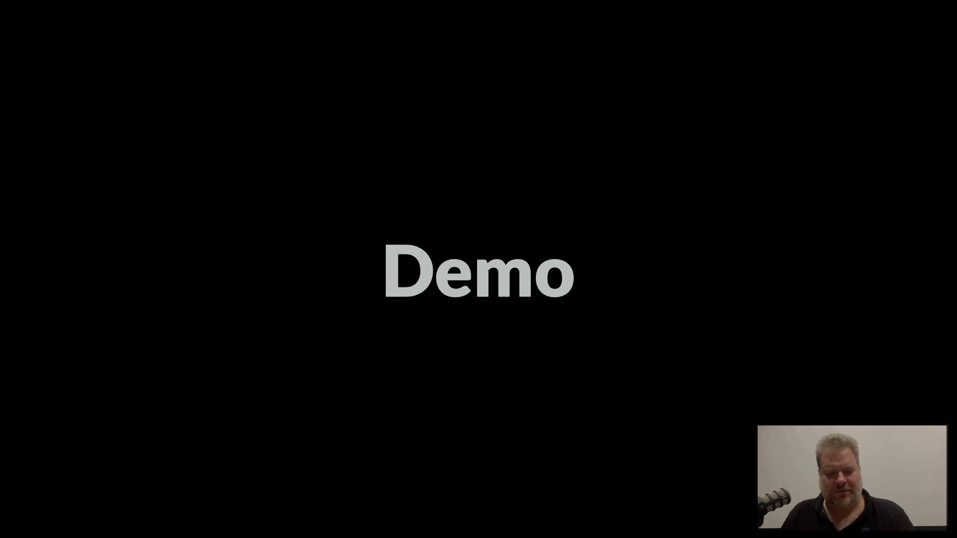
Exit the slideshow and switch to Preview with the 4985 CHC brand guidelines_FEB2021.pdf document
{"action": "key", "text": "Escape"}
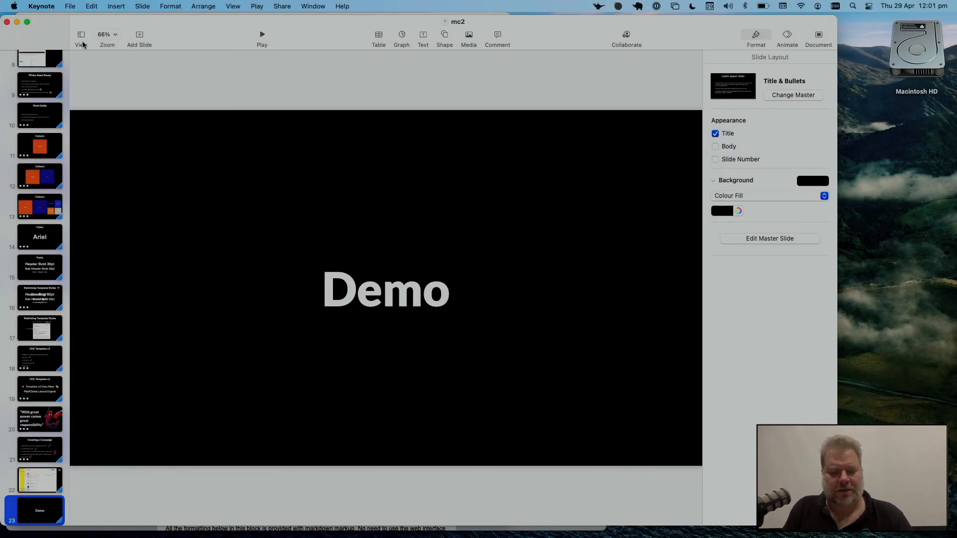
{"action": "key", "text": "super+Tab"}
{"action": "key", "text": "super+Tab"}
{"action": "key", "text": "super+Tab"}
{"action": "key", "text": "super+Tab"}
{"action": "key", "text": "super+Tab"}
{"action": "key", "text": "super+Tab"}
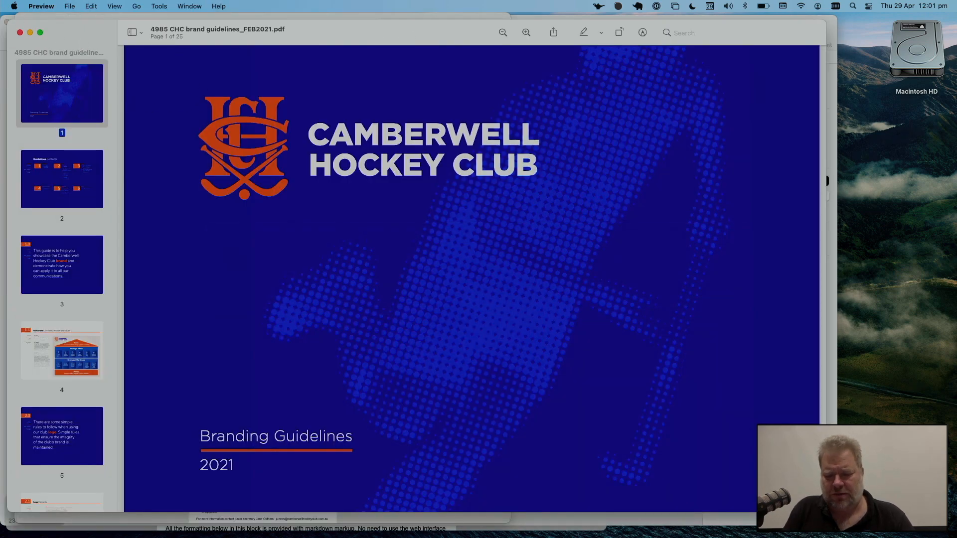
Look through the cover, contents and Our brand pages of the brand guidelines
{"action": "scroll", "coordinate": [690, 408], "scroll_direction": "down", "scroll_amount": 10}
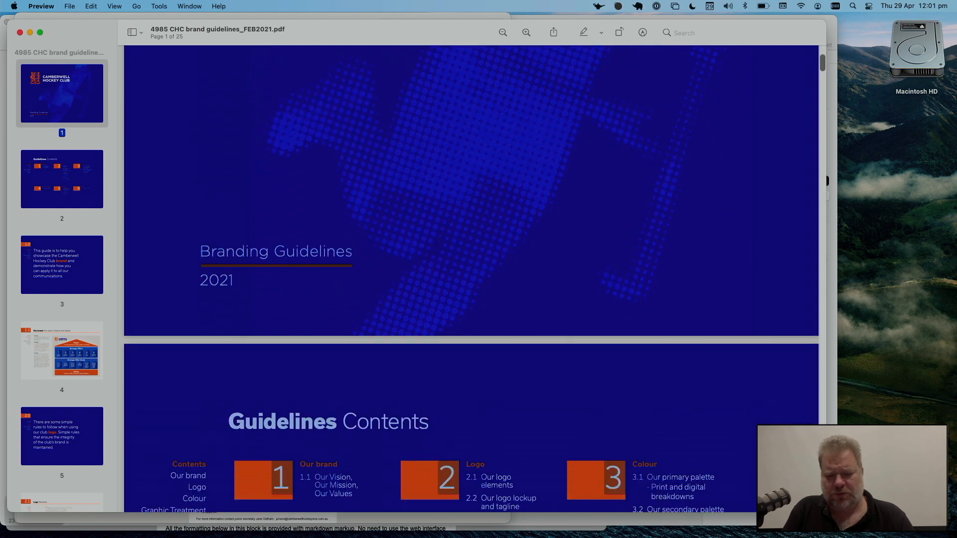
{"action": "scroll", "coordinate": [690, 408], "scroll_direction": "down", "scroll_amount": 7}
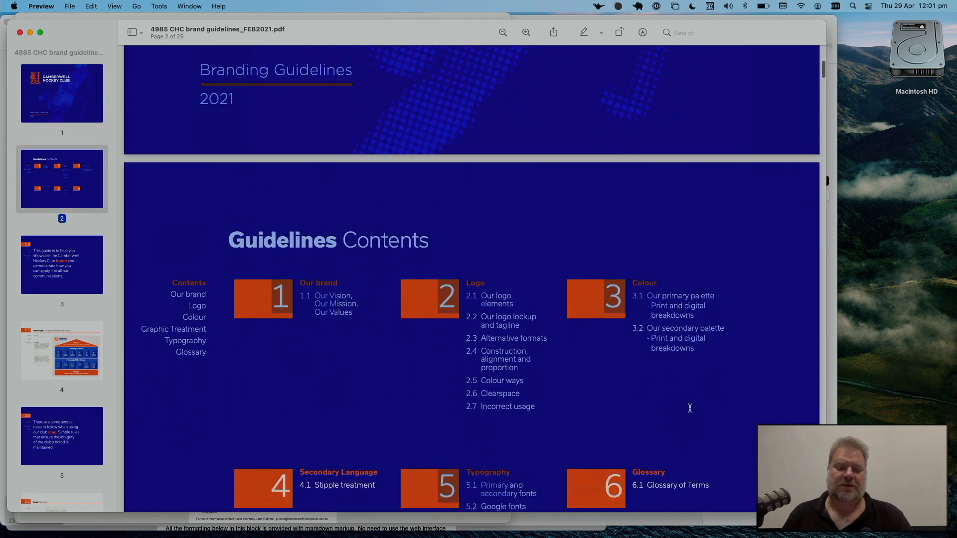
{"action": "scroll", "coordinate": [690, 408], "scroll_direction": "down", "scroll_amount": 10}
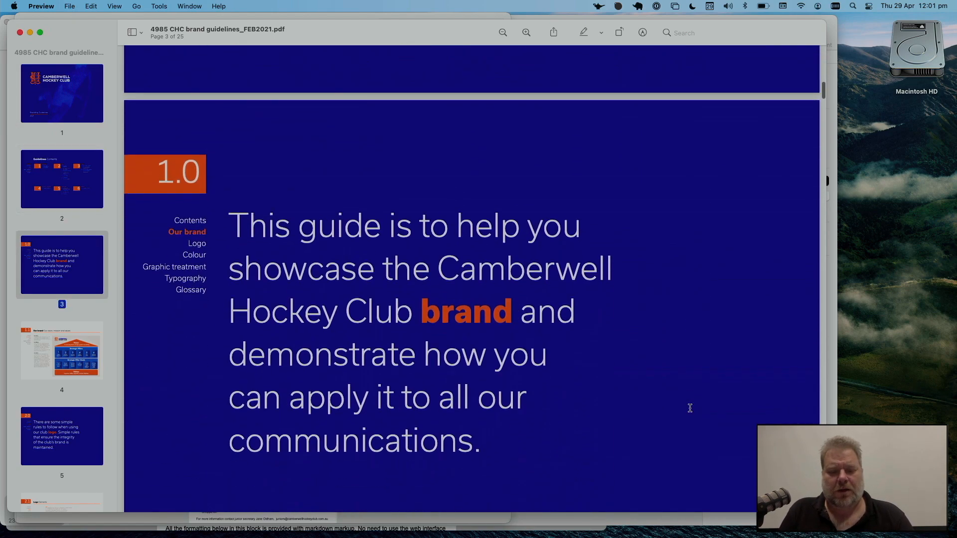
{"action": "scroll", "coordinate": [690, 408], "scroll_direction": "down", "scroll_amount": 10}
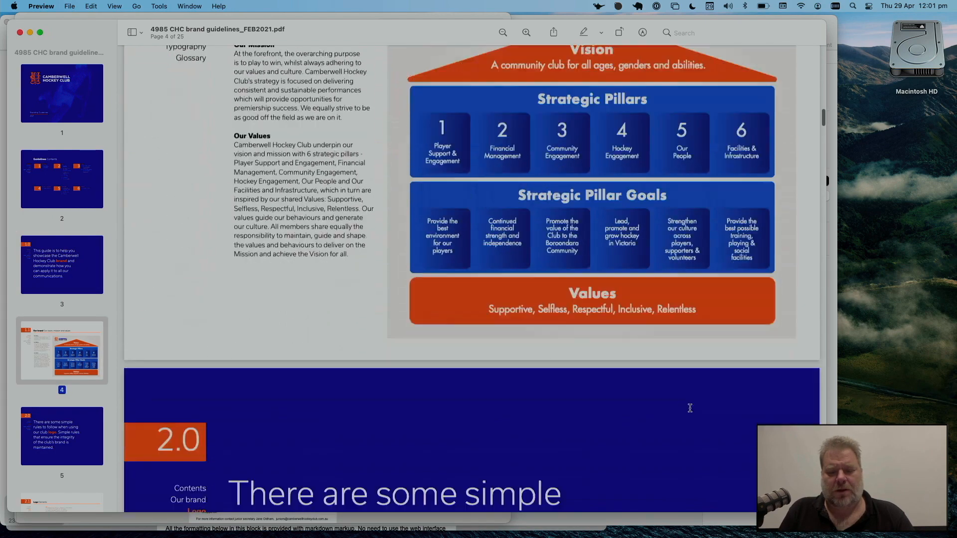
Review the logo section of the guidelines, from logo elements and alternative formats to colour ways and incorrect usage
{"action": "scroll", "coordinate": [690, 408], "scroll_direction": "down", "scroll_amount": 10}
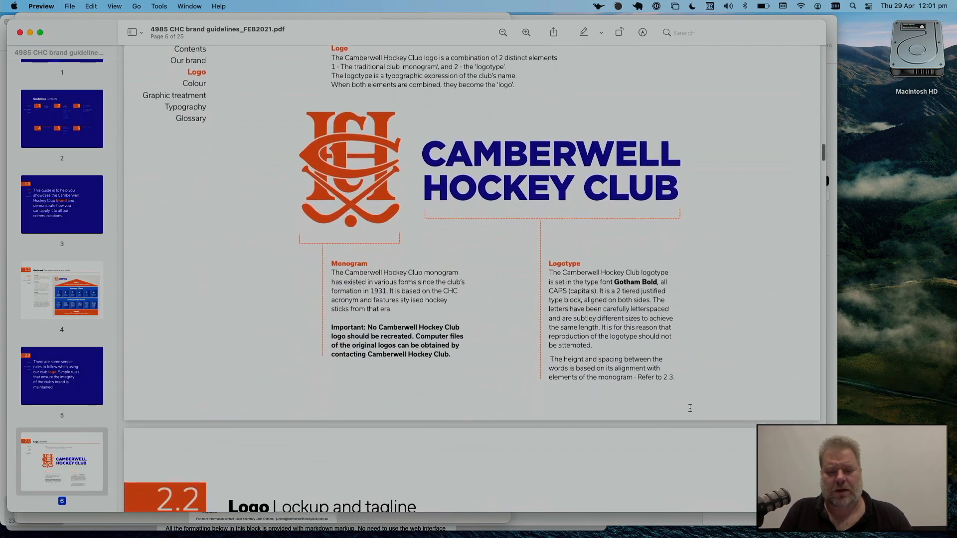
{"action": "scroll", "coordinate": [690, 408], "scroll_direction": "down", "scroll_amount": 10}
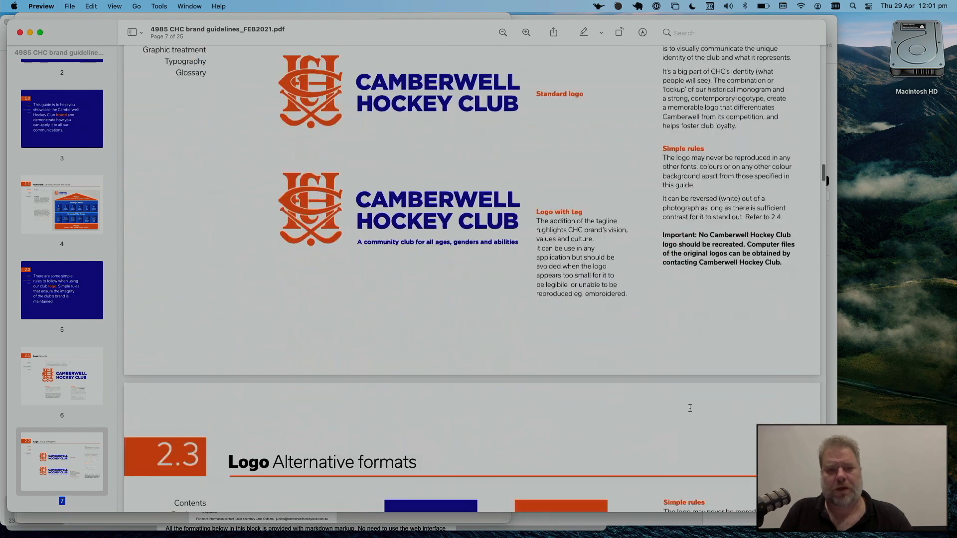
{"action": "scroll", "coordinate": [690, 407], "scroll_direction": "down", "scroll_amount": 10}
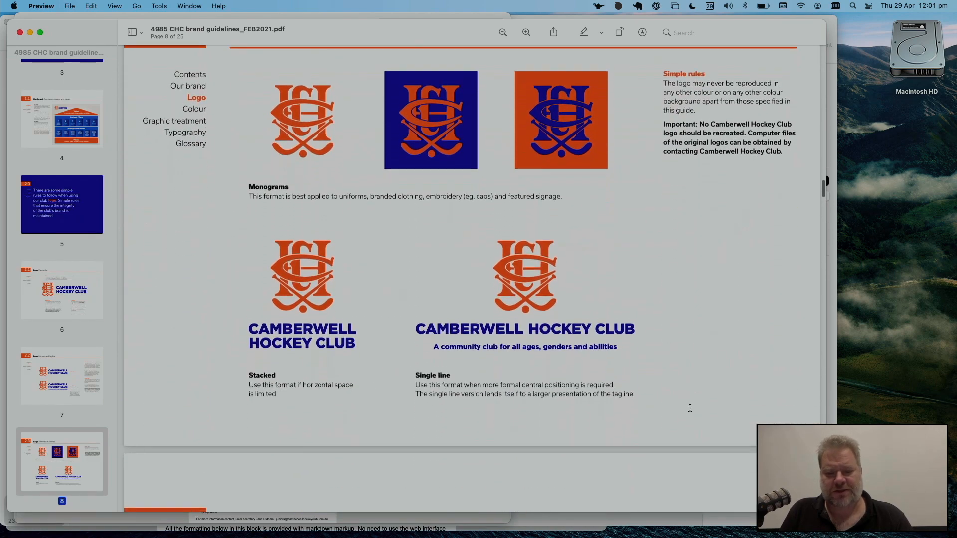
{"action": "scroll", "coordinate": [690, 408], "scroll_direction": "down", "scroll_amount": 10}
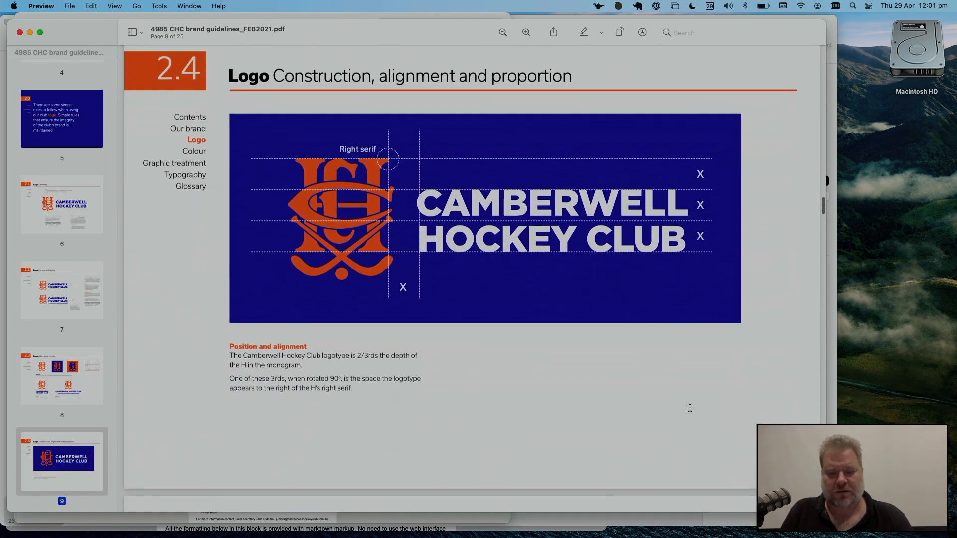
{"action": "scroll", "coordinate": [690, 408], "scroll_direction": "down", "scroll_amount": 15}
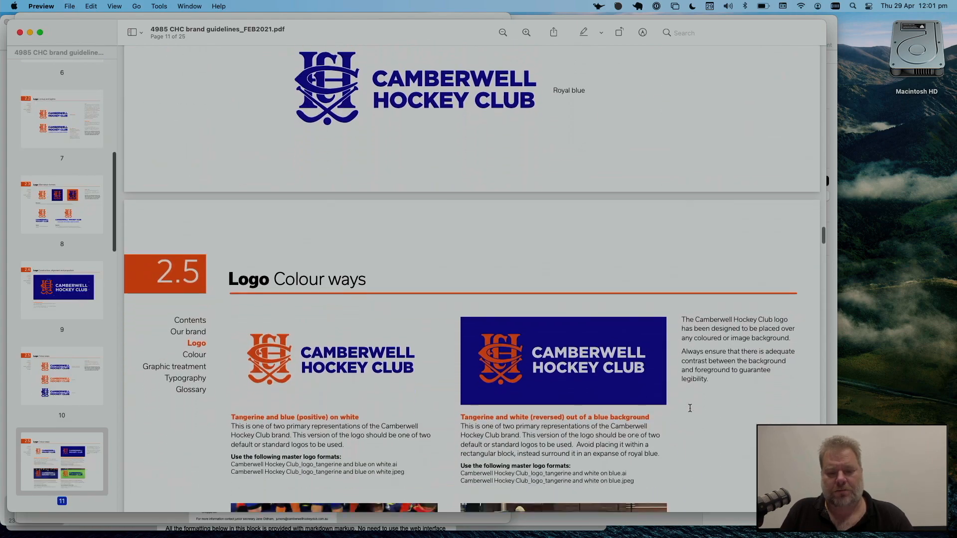
{"action": "scroll", "coordinate": [690, 408], "scroll_direction": "down", "scroll_amount": 12}
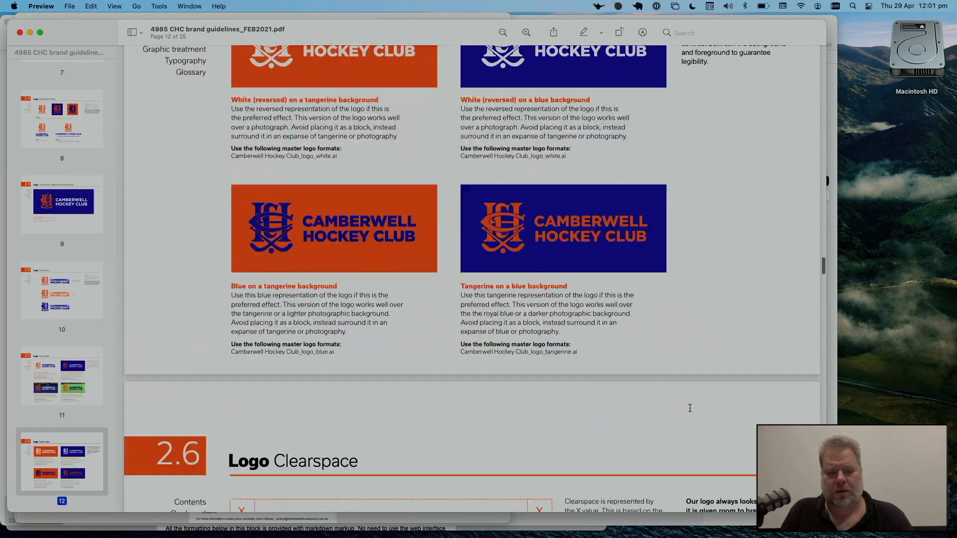
{"action": "scroll", "coordinate": [689, 408], "scroll_direction": "down", "scroll_amount": 15}
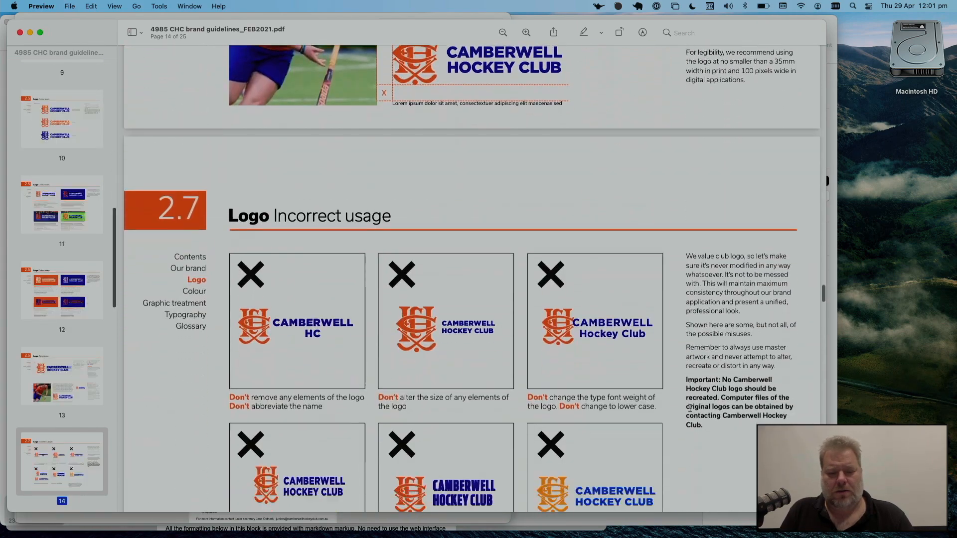
Review the primary and secondary colour palettes with their digital breakdowns, and the graphic treatment page
{"action": "scroll", "coordinate": [690, 408], "scroll_direction": "down", "scroll_amount": 15}
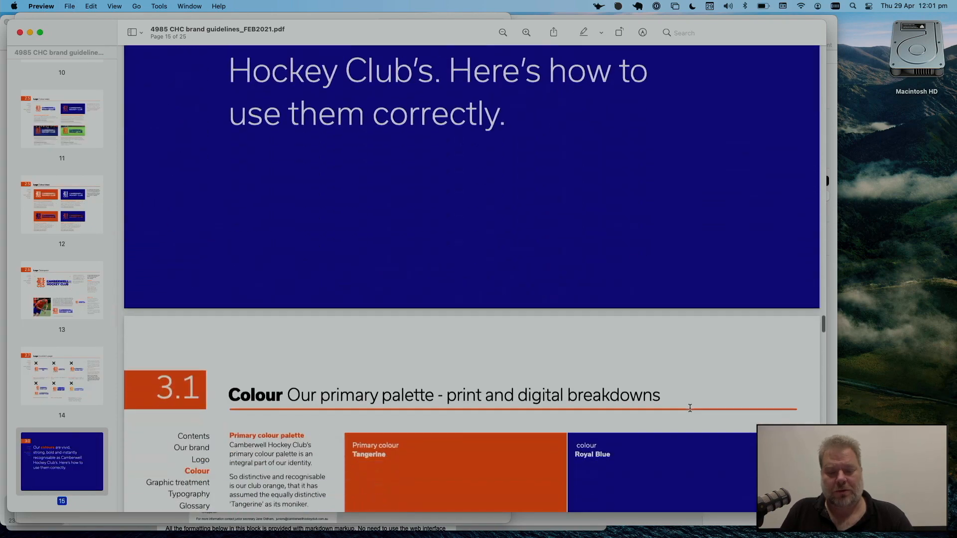
{"action": "scroll", "coordinate": [690, 408], "scroll_direction": "down", "scroll_amount": 5}
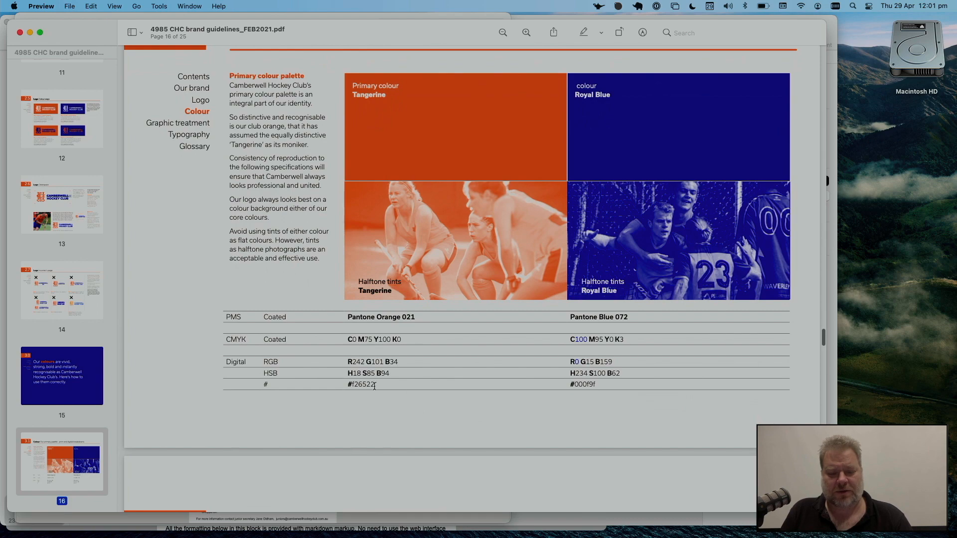
{"action": "scroll", "coordinate": [552, 402], "scroll_direction": "down", "scroll_amount": 10}
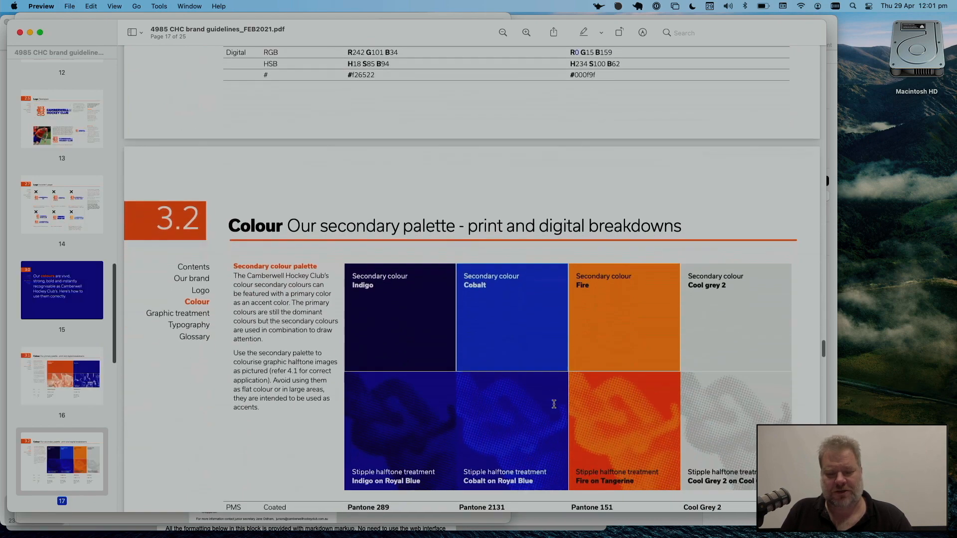
{"action": "scroll", "coordinate": [552, 403], "scroll_direction": "down", "scroll_amount": 5}
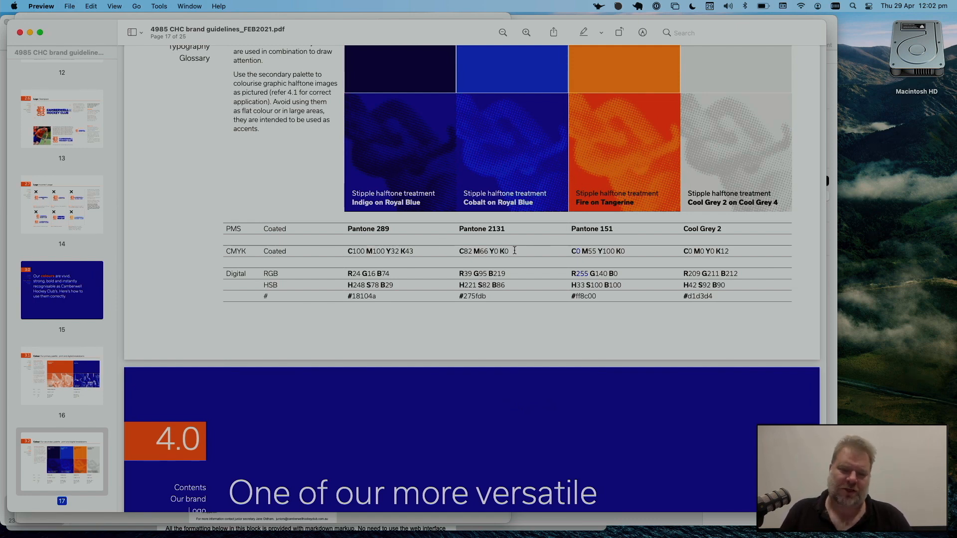
{"action": "scroll", "coordinate": [485, 272], "scroll_direction": "down", "scroll_amount": 10}
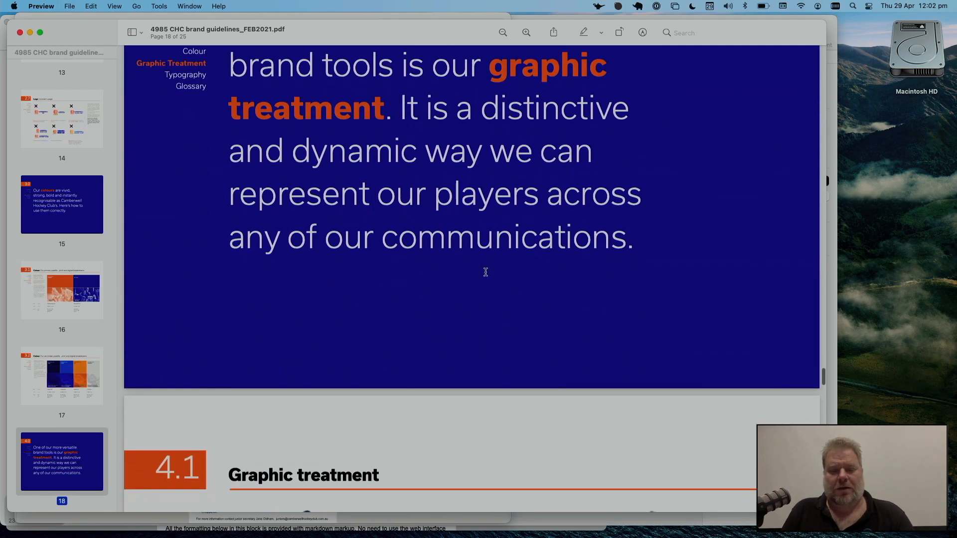
{"action": "scroll", "coordinate": [485, 272], "scroll_direction": "down", "scroll_amount": 4}
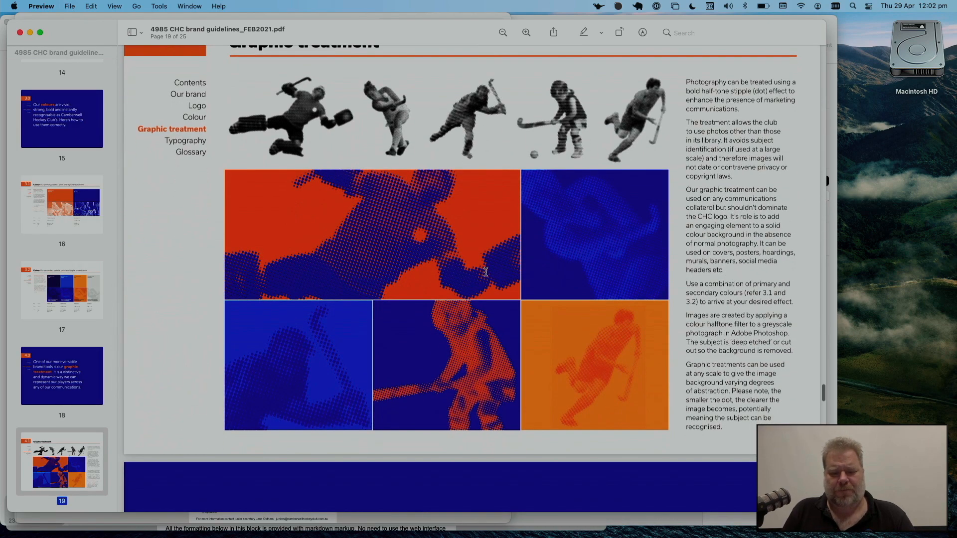
Review the typography section, covering the Gotham fonts, the Lato Google fonts and the heading hierarchy
{"action": "scroll", "coordinate": [486, 272], "scroll_direction": "down", "scroll_amount": 12}
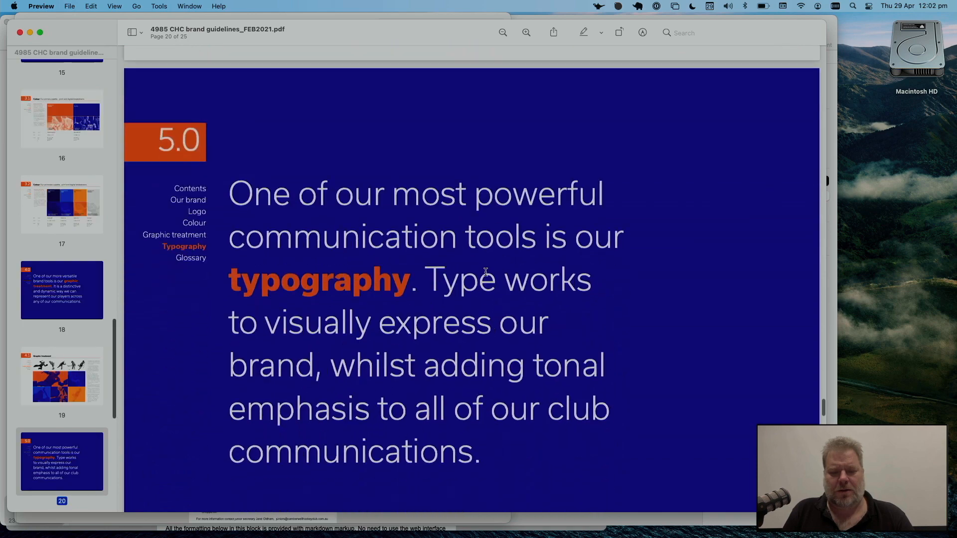
{"action": "scroll", "coordinate": [485, 273], "scroll_direction": "down", "scroll_amount": 10}
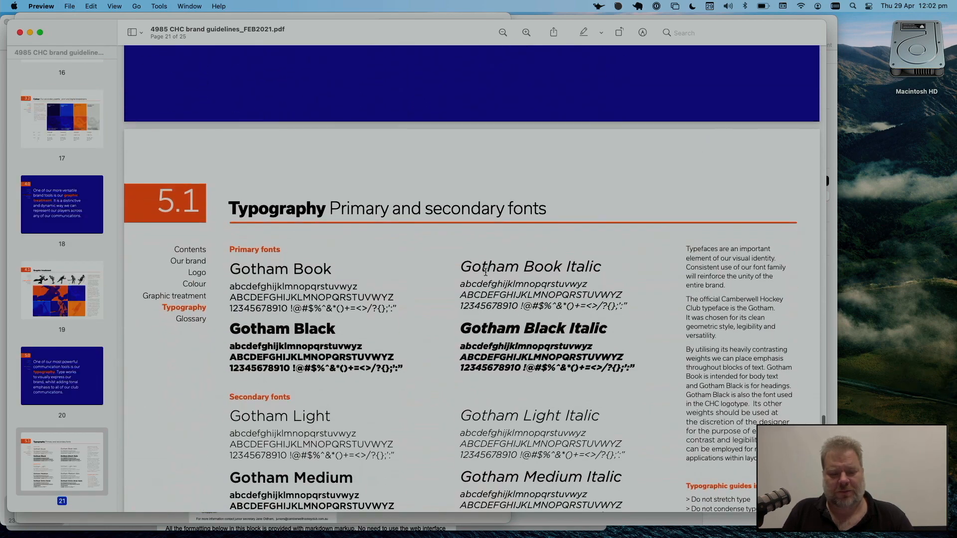
{"action": "scroll", "coordinate": [486, 272], "scroll_direction": "down", "scroll_amount": 2}
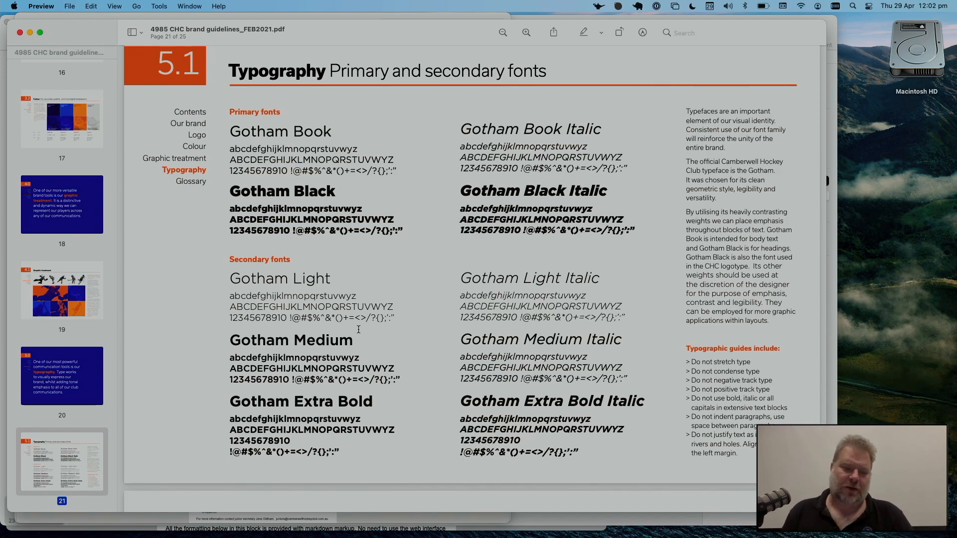
{"action": "scroll", "coordinate": [359, 330], "scroll_direction": "down", "scroll_amount": 6}
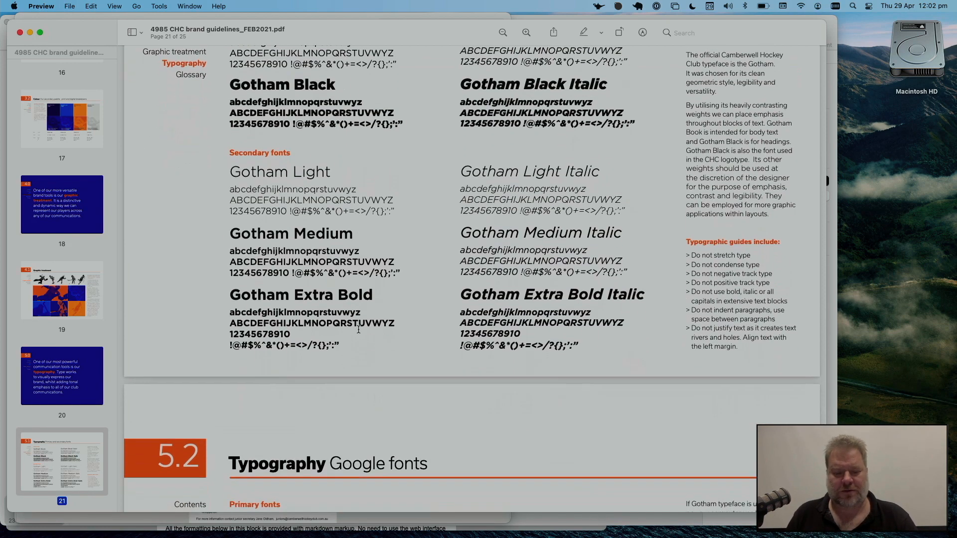
{"action": "scroll", "coordinate": [358, 330], "scroll_direction": "down", "scroll_amount": 20}
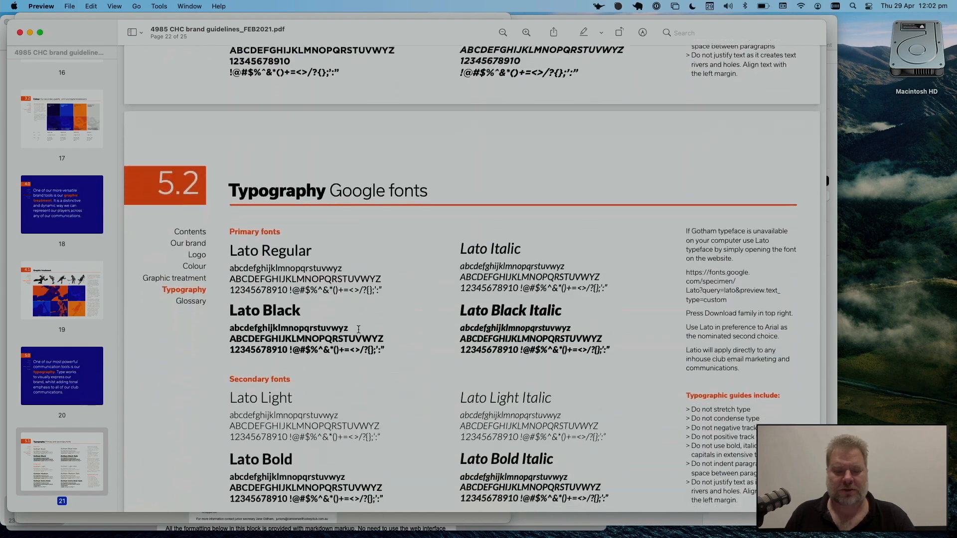
{"action": "scroll", "coordinate": [358, 330], "scroll_direction": "down", "scroll_amount": 4}
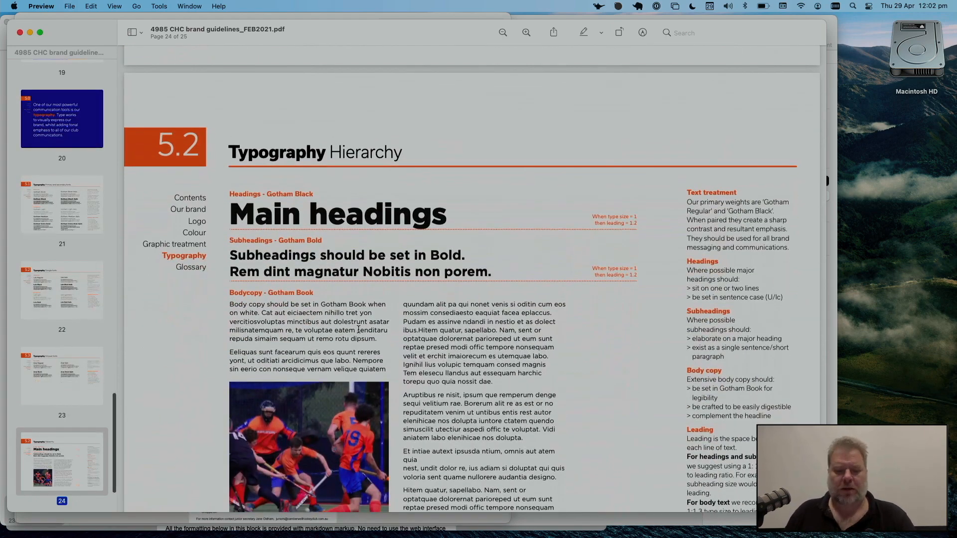
Bring the open 2 4960 CHC mailchimp newsletter_whole of club_FEB1.pdf document forward and enlarge its window
{"action": "left_click", "coordinate": [189, 6]}
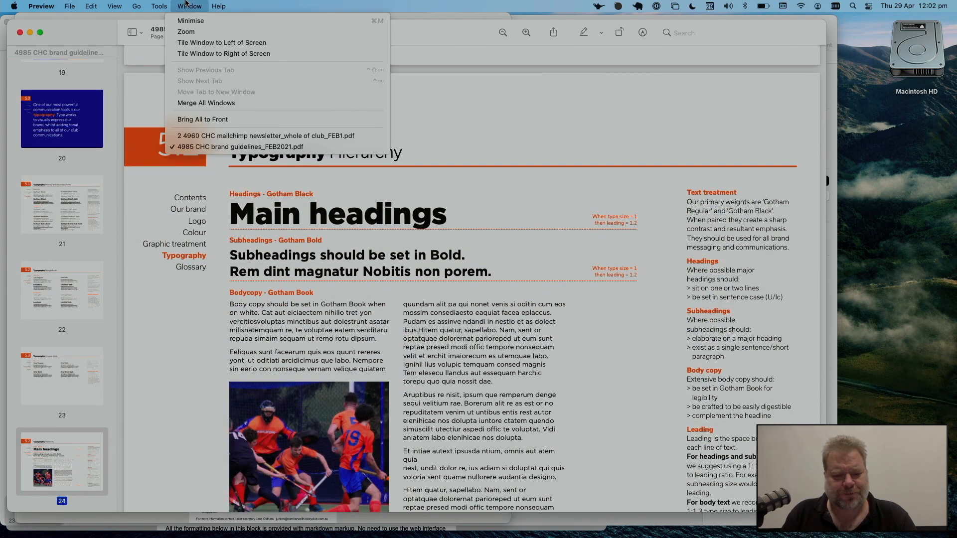
{"action": "left_click", "coordinate": [226, 135]}
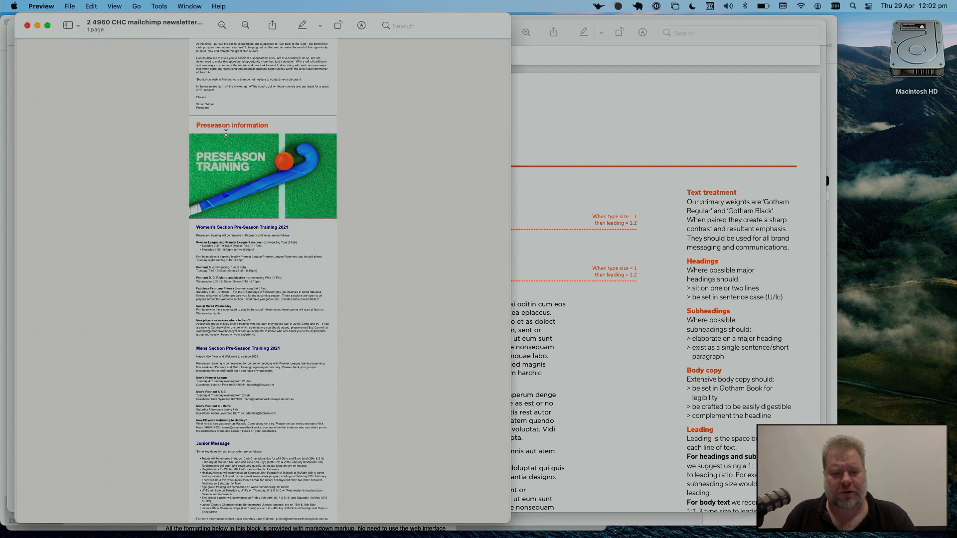
{"action": "left_click_drag", "start_coordinate": [506, 520], "coordinate": [826, 534]}
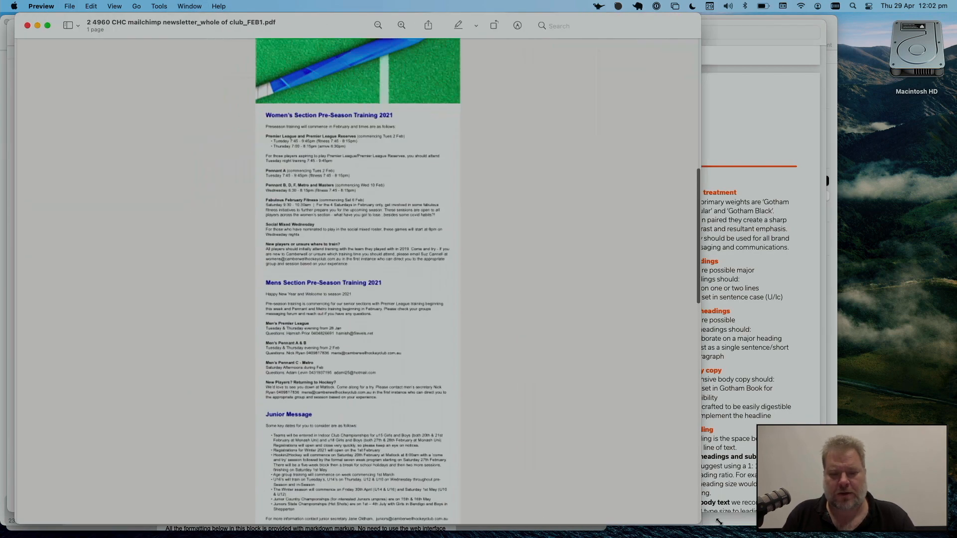
Magnify the newsletter PDF and examine its header banner with the club logo and title strip
{"action": "scroll", "coordinate": [739, 228], "scroll_direction": "down", "scroll_amount": 2}
{"action": "scroll", "coordinate": [739, 228], "scroll_direction": "up", "scroll_amount": 10}
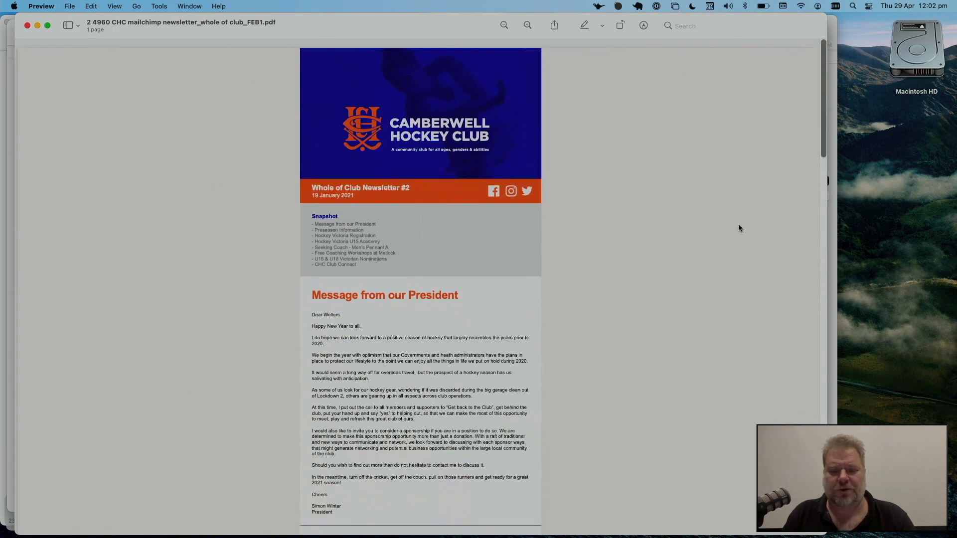
{"action": "key", "text": "super+plus"}
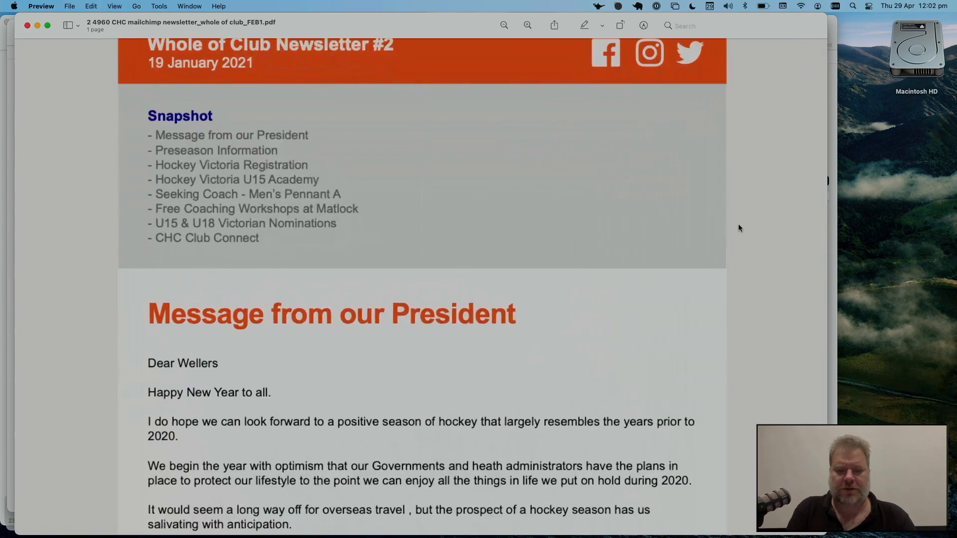
{"action": "scroll", "coordinate": [682, 242], "scroll_direction": "up", "scroll_amount": 7}
{"action": "scroll", "coordinate": [682, 244], "scroll_direction": "up", "scroll_amount": 2}
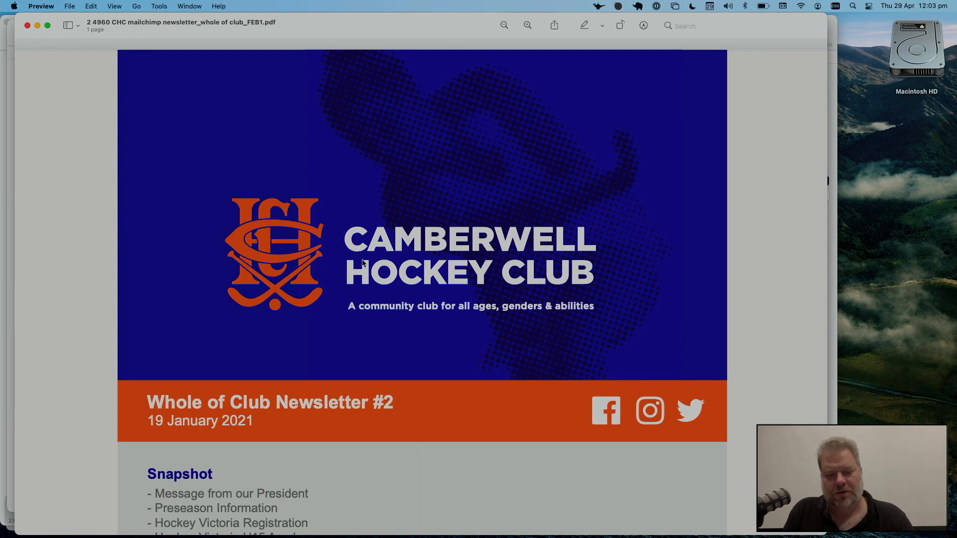
Look through the newsletter's Snapshot list and Message from our President down to the Preseason information section
{"action": "scroll", "coordinate": [450, 268], "scroll_direction": "down", "scroll_amount": 5}
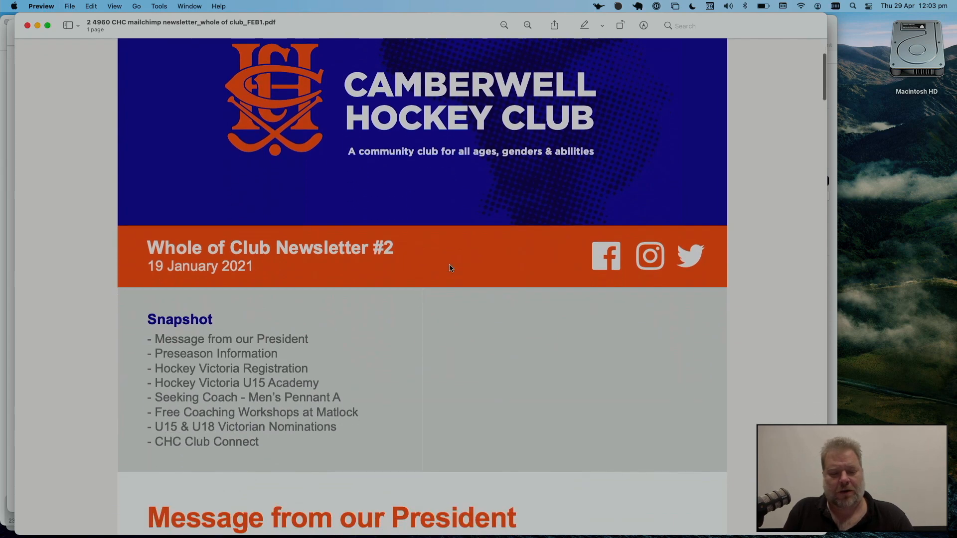
{"action": "scroll", "coordinate": [450, 268], "scroll_direction": "down", "scroll_amount": 10}
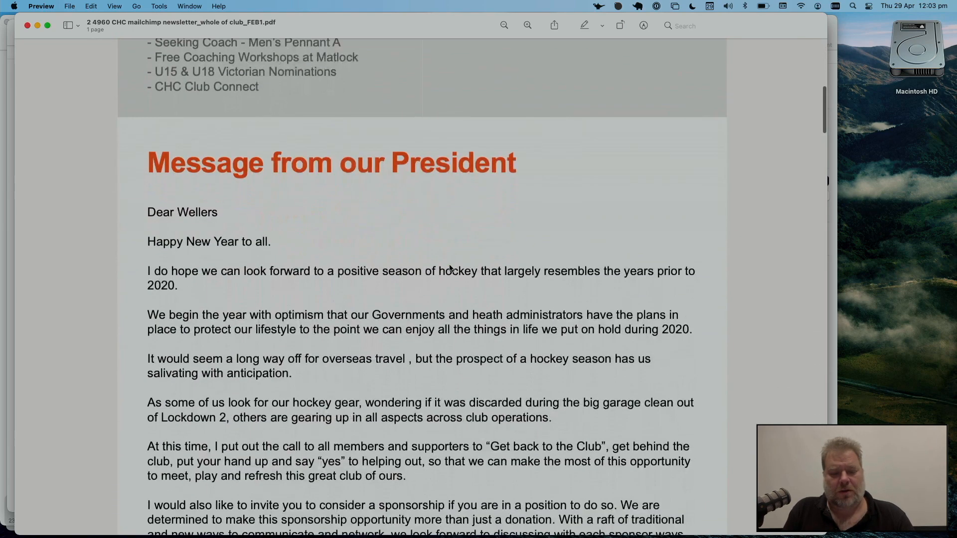
{"action": "scroll", "coordinate": [450, 268], "scroll_direction": "down", "scroll_amount": 1}
{"action": "scroll", "coordinate": [450, 269], "scroll_direction": "down", "scroll_amount": 8}
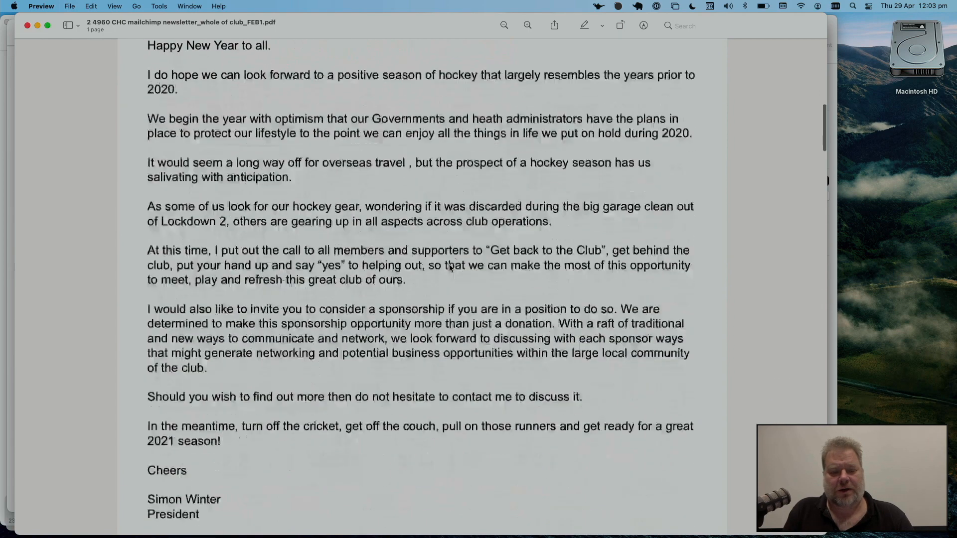
{"action": "scroll", "coordinate": [451, 269], "scroll_direction": "down", "scroll_amount": 4}
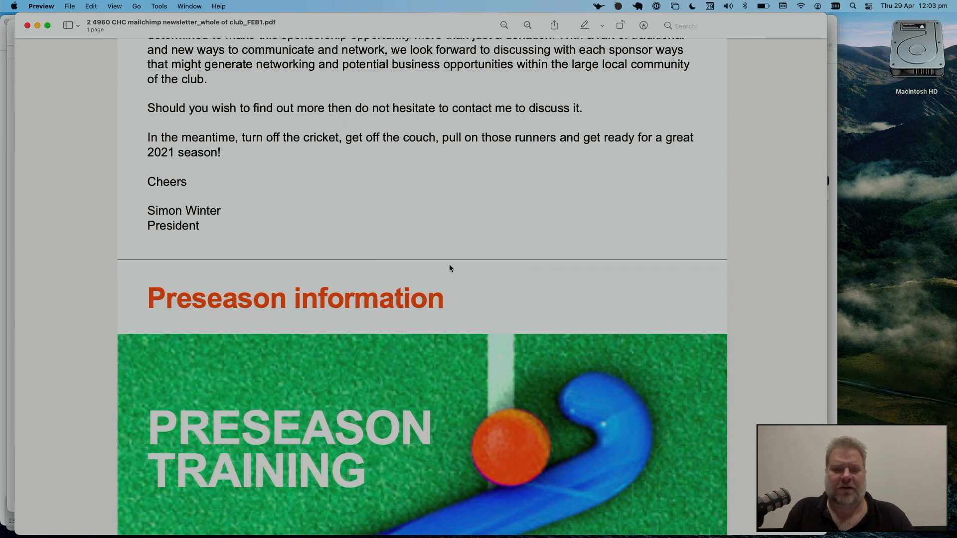
Look through the newsletter's Preseason information section down to the Club Platinum Sponsor advertisement
{"action": "scroll", "coordinate": [449, 268], "scroll_direction": "down", "scroll_amount": 5}
{"action": "scroll", "coordinate": [450, 268], "scroll_direction": "down", "scroll_amount": 4}
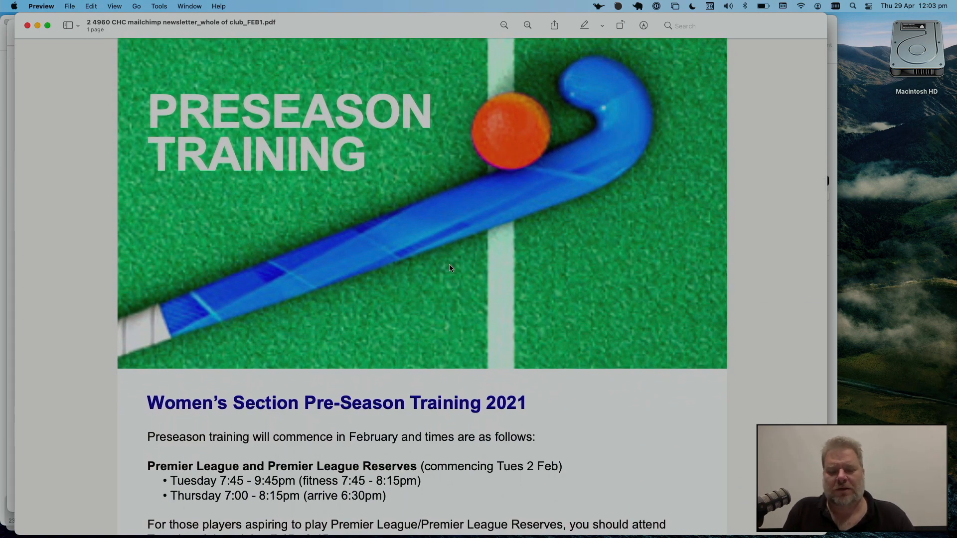
{"action": "scroll", "coordinate": [450, 268], "scroll_direction": "down", "scroll_amount": 9}
{"action": "scroll", "coordinate": [450, 268], "scroll_direction": "down", "scroll_amount": 6}
{"action": "scroll", "coordinate": [450, 268], "scroll_direction": "down", "scroll_amount": 9}
{"action": "scroll", "coordinate": [450, 268], "scroll_direction": "down", "scroll_amount": 11}
{"action": "scroll", "coordinate": [450, 268], "scroll_direction": "down", "scroll_amount": 8}
{"action": "scroll", "coordinate": [450, 268], "scroll_direction": "down", "scroll_amount": 5}
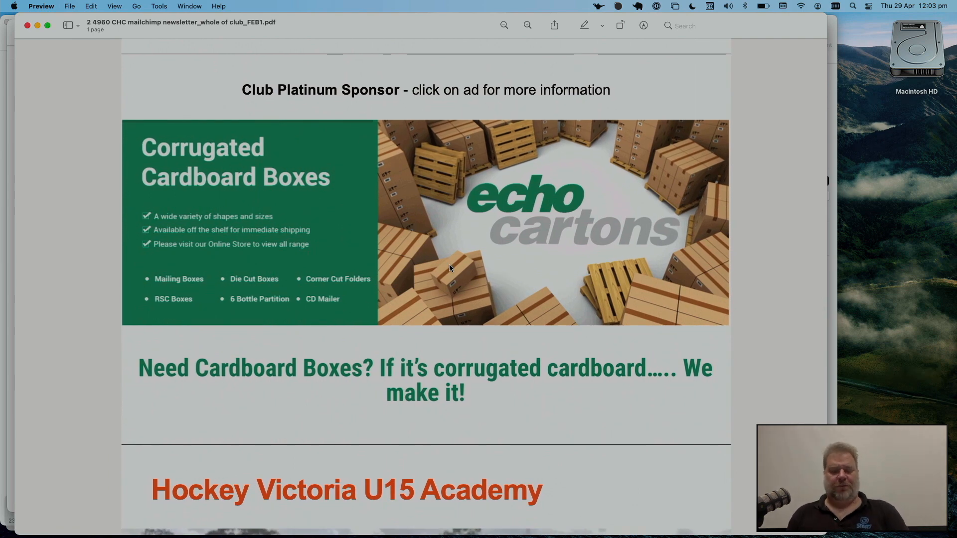
Look through the Hockey Victoria U15 Academy and Club Platinum Sponsors sections, and return to the newsletter's header at a smaller magnification
{"action": "scroll", "coordinate": [450, 268], "scroll_direction": "down", "scroll_amount": 4}
{"action": "scroll", "coordinate": [450, 268], "scroll_direction": "down", "scroll_amount": 11}
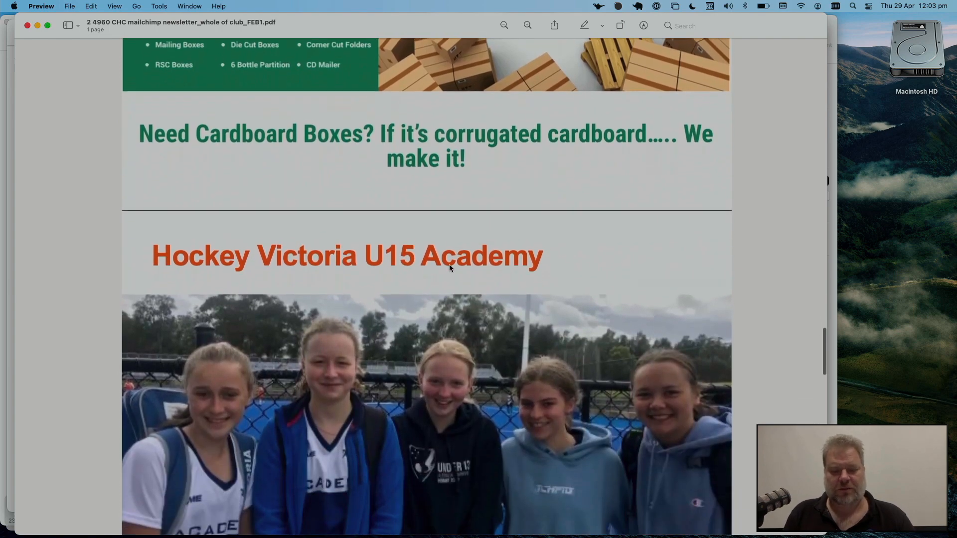
{"action": "scroll", "coordinate": [450, 264], "scroll_direction": "down", "scroll_amount": 15}
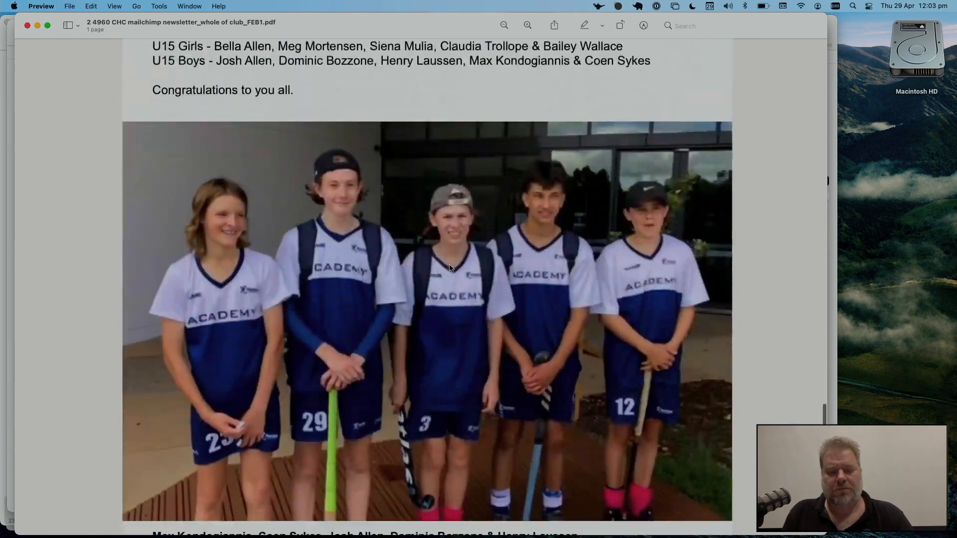
{"action": "scroll", "coordinate": [449, 268], "scroll_direction": "down", "scroll_amount": 10}
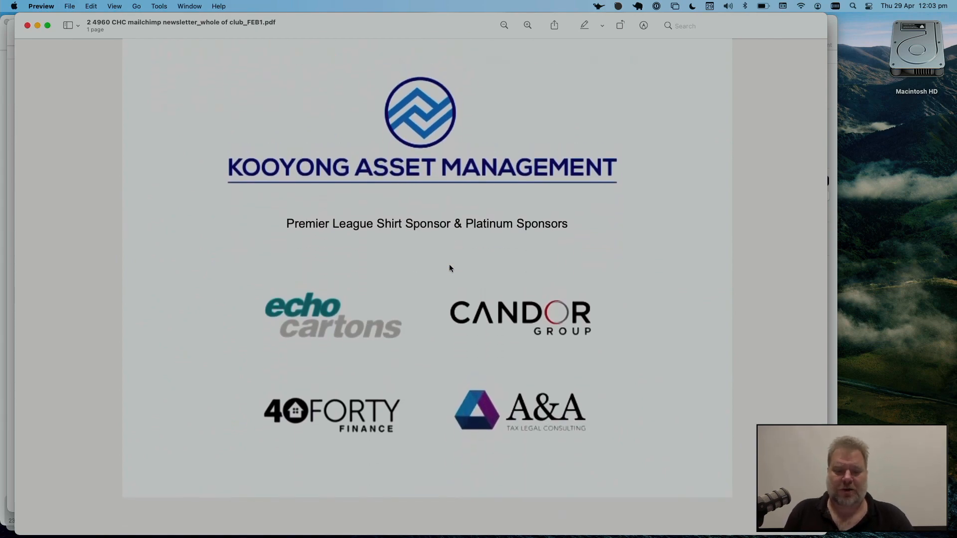
{"action": "scroll", "coordinate": [450, 268], "scroll_direction": "down", "scroll_amount": 5}
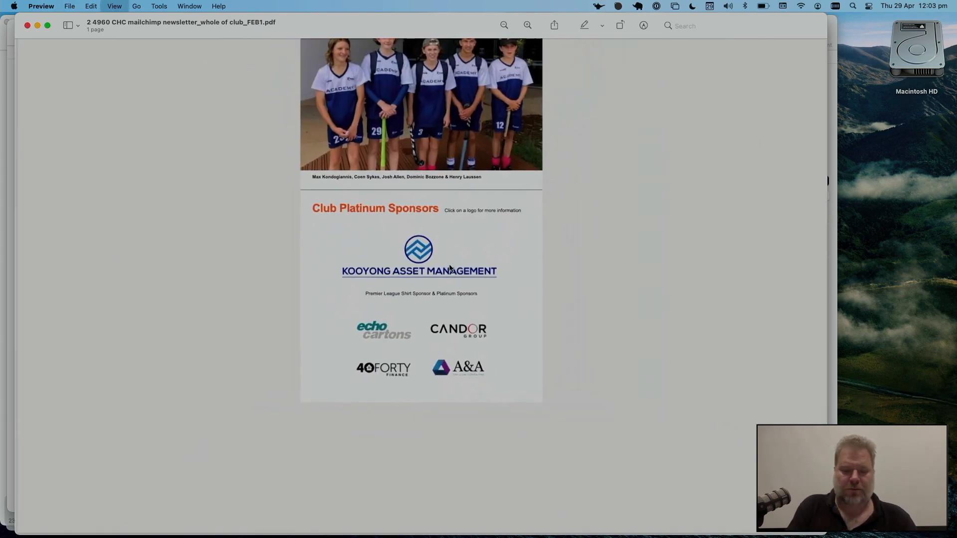
{"action": "scroll", "coordinate": [474, 203], "scroll_direction": "up", "scroll_amount": 15}
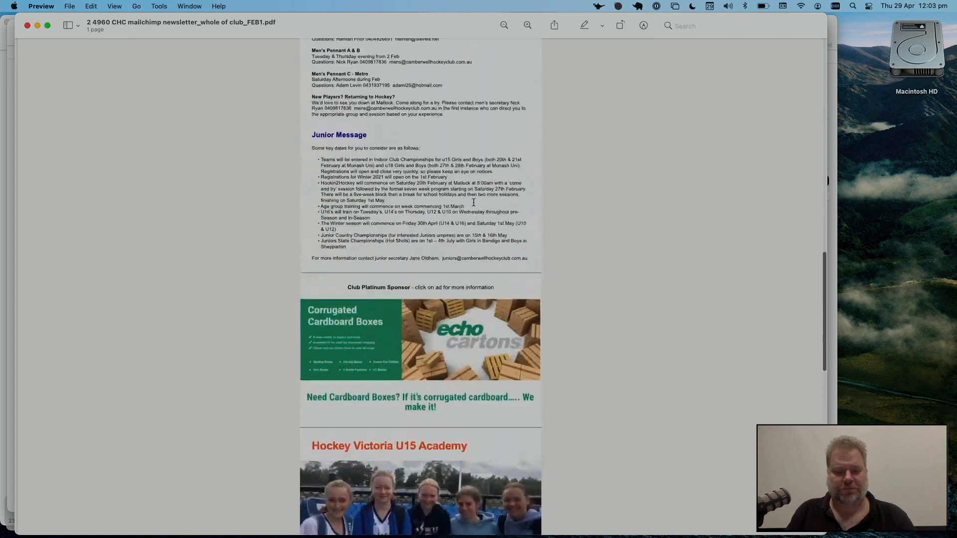
{"action": "scroll", "coordinate": [474, 202], "scroll_direction": "up", "scroll_amount": 10}
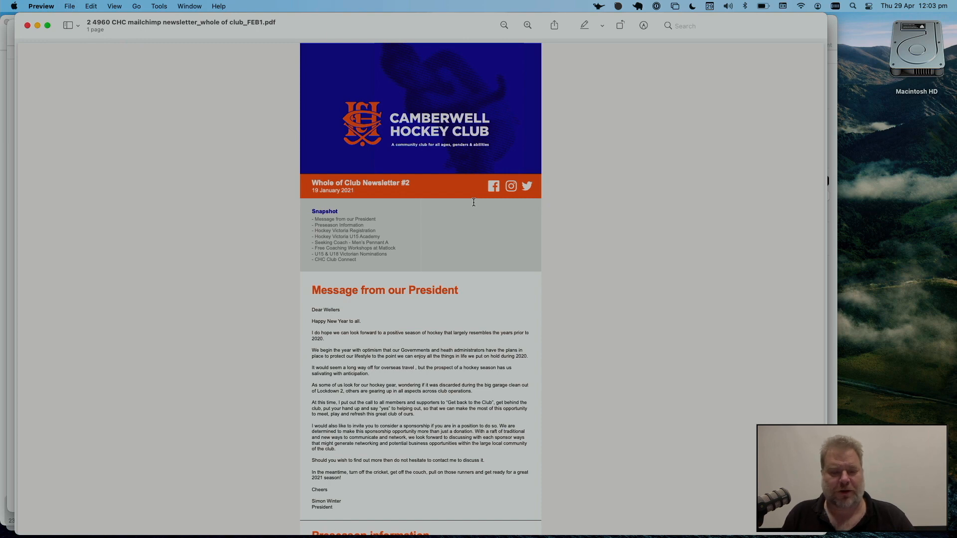
Close the newsletter PDF and show the full list of audiences in Mailchimp in the browser
{"action": "left_click", "coordinate": [28, 26]}
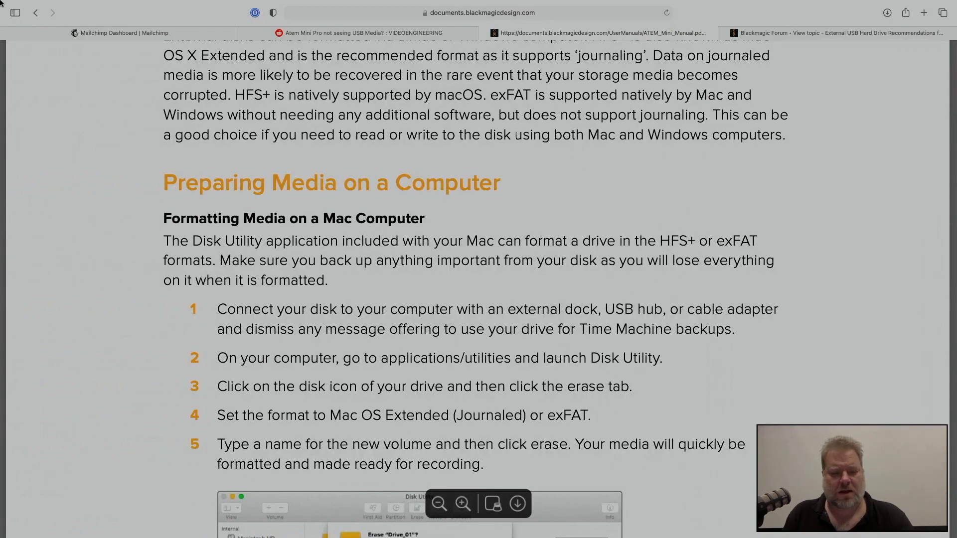
{"action": "left_click", "coordinate": [99, 32]}
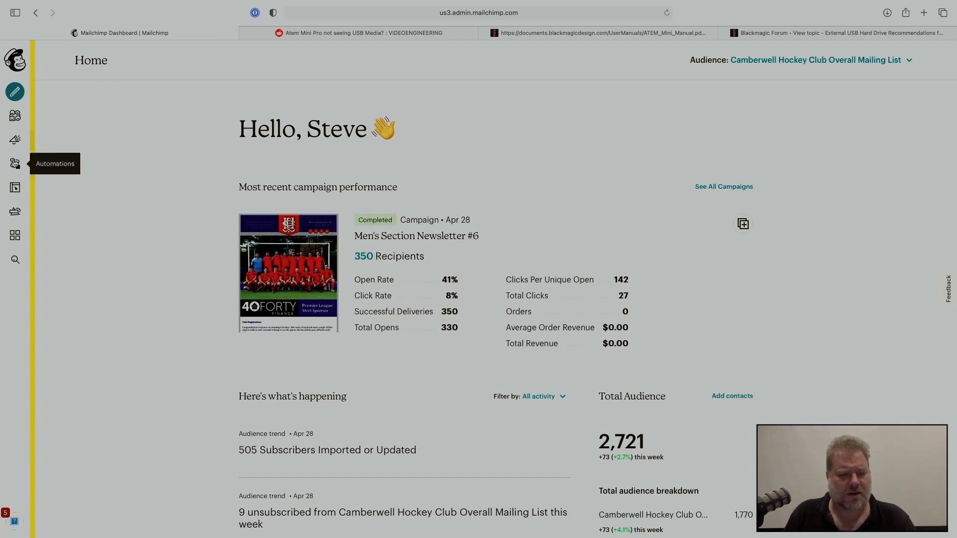
{"action": "left_click", "coordinate": [12, 119]}
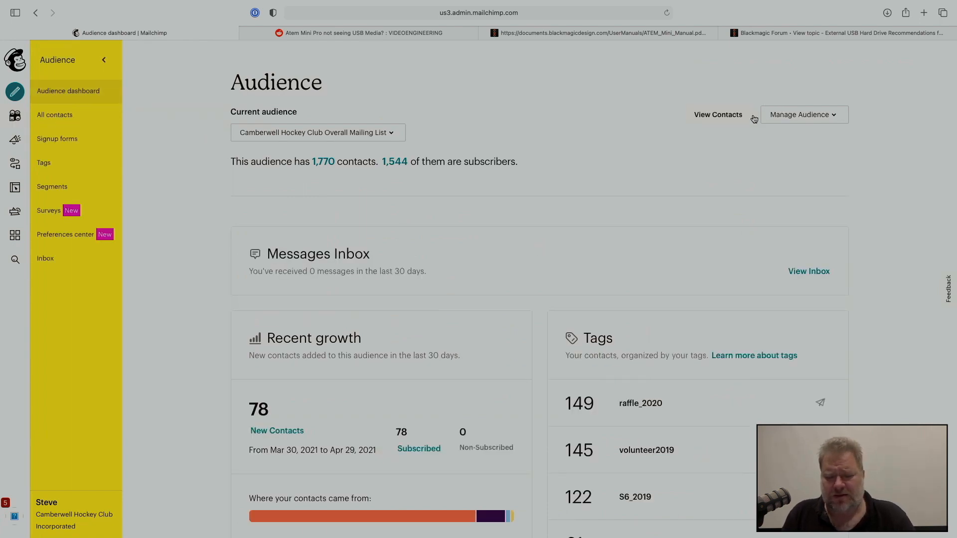
{"action": "left_click", "coordinate": [375, 132]}
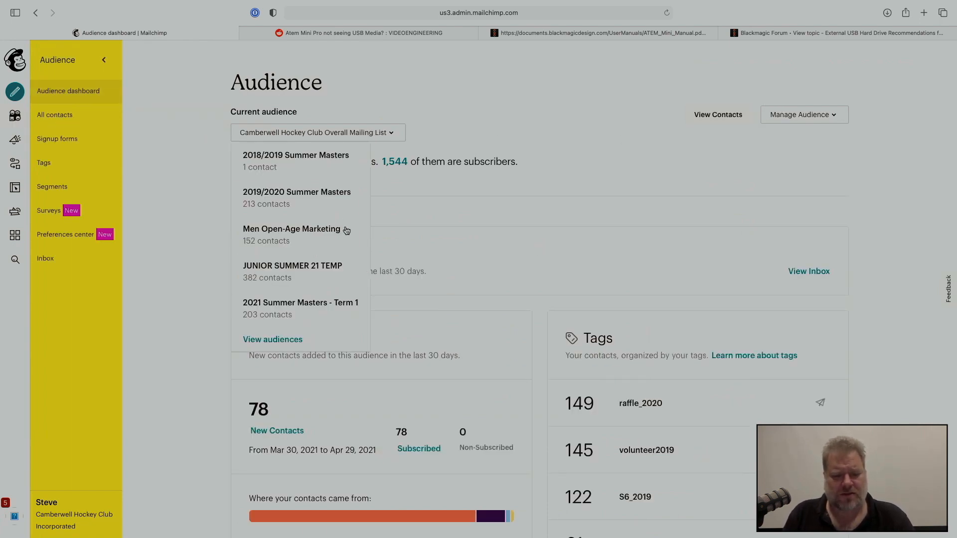
{"action": "left_click", "coordinate": [272, 340]}
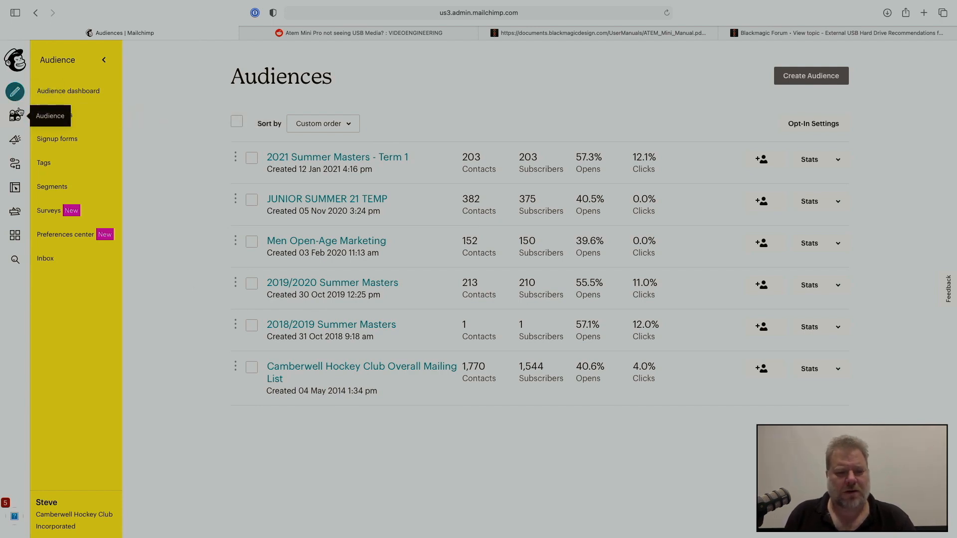
Create a new campaign from the CHC Newsetter v2.0.1 email template
{"action": "left_click", "coordinate": [16, 139]}
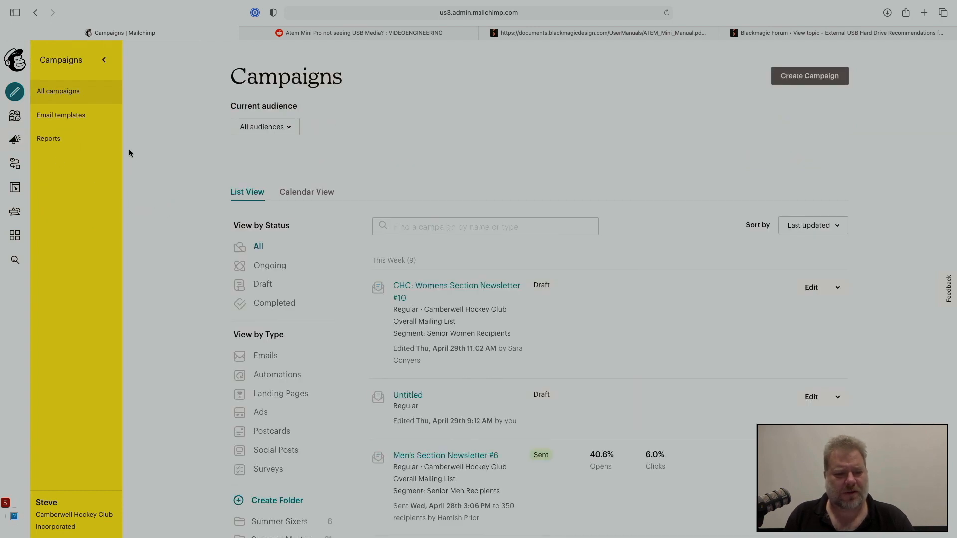
{"action": "left_click", "coordinate": [78, 118]}
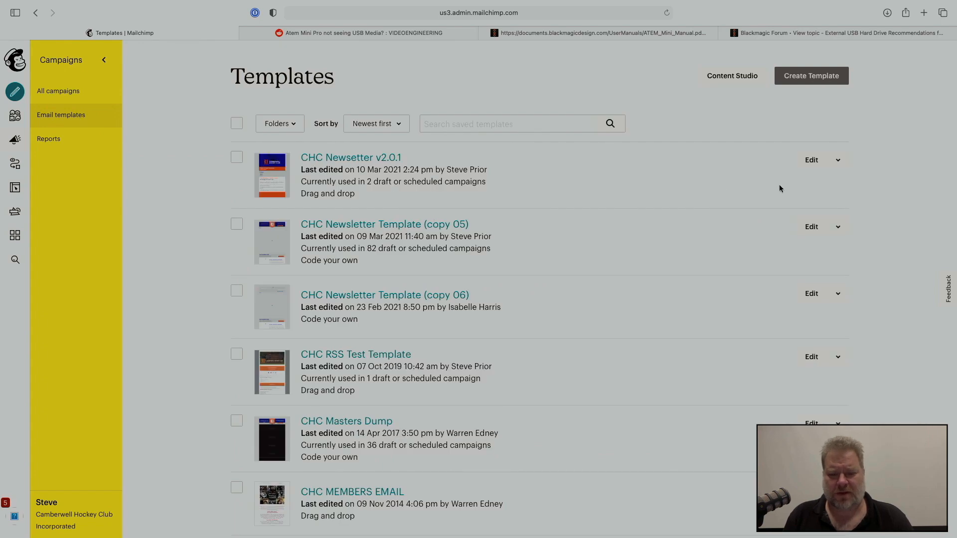
{"action": "left_click", "coordinate": [838, 160]}
{"action": "left_click", "coordinate": [837, 186]}
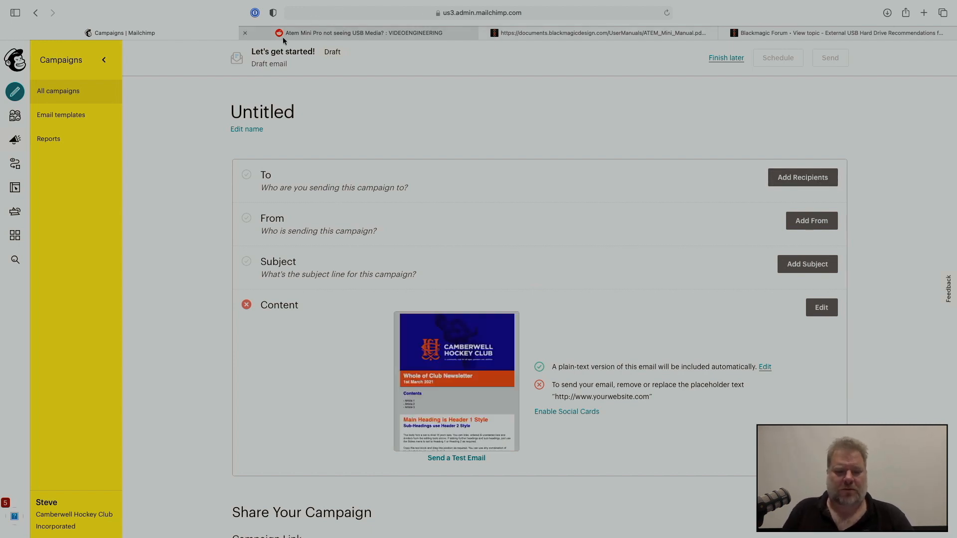
Rename the untitled draft campaign as SP Test A
{"action": "left_click", "coordinate": [247, 129]}
{"action": "left_click", "coordinate": [271, 107]}
{"action": "type", "text": "SP Test A"}
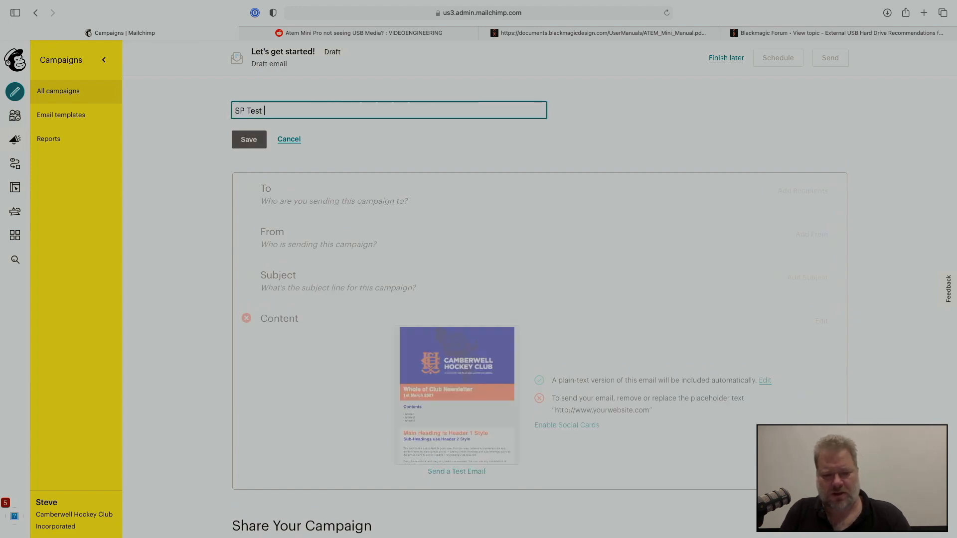
{"action": "left_click", "coordinate": [249, 140]}
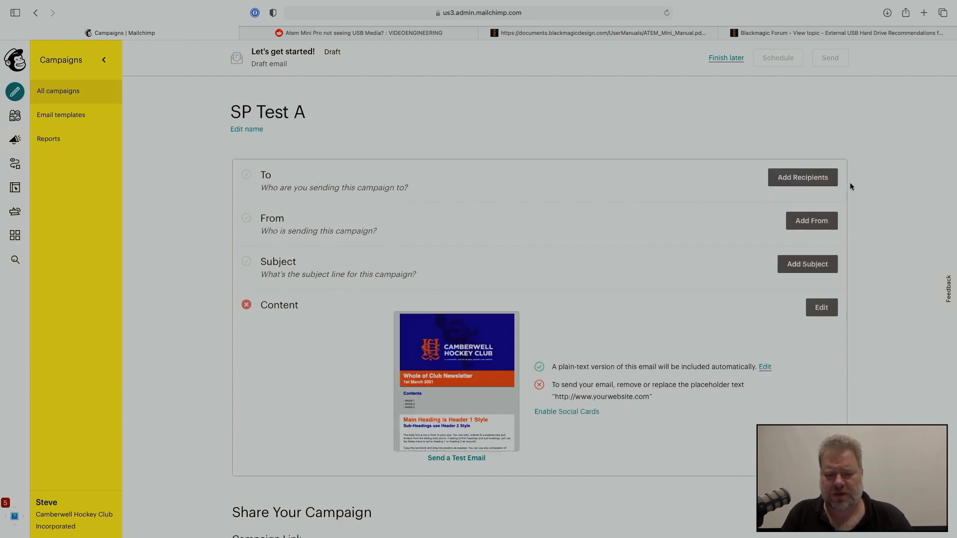
Set the campaign's recipients to the Senior Men Recipients segment of the Camberwell Hockey Club Overall Mailing List audience and save
{"action": "left_click", "coordinate": [798, 178]}
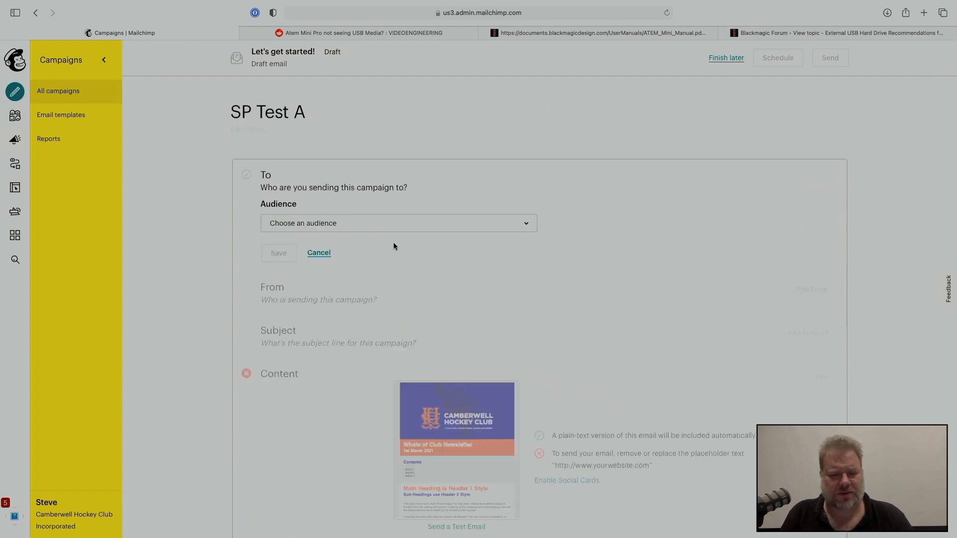
{"action": "left_click", "coordinate": [355, 224]}
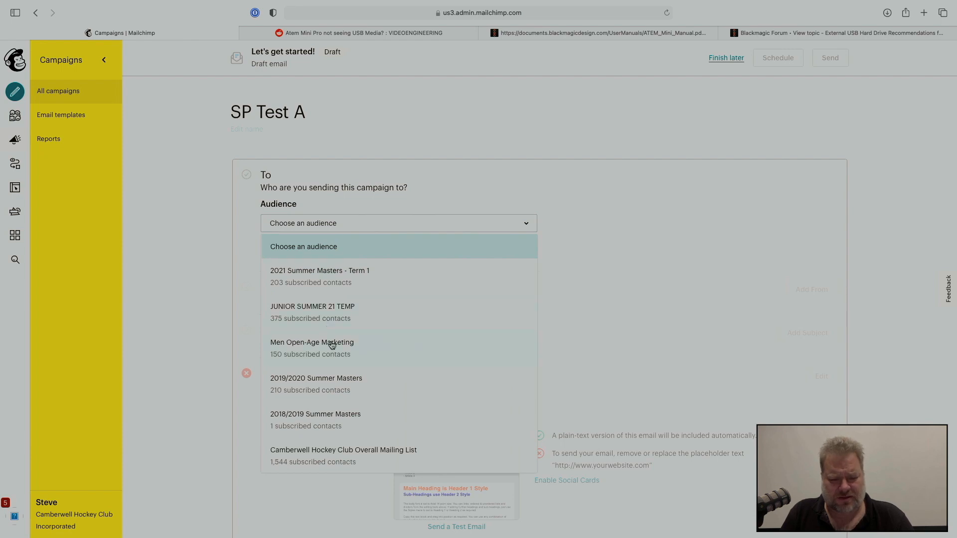
{"action": "left_click", "coordinate": [374, 451]}
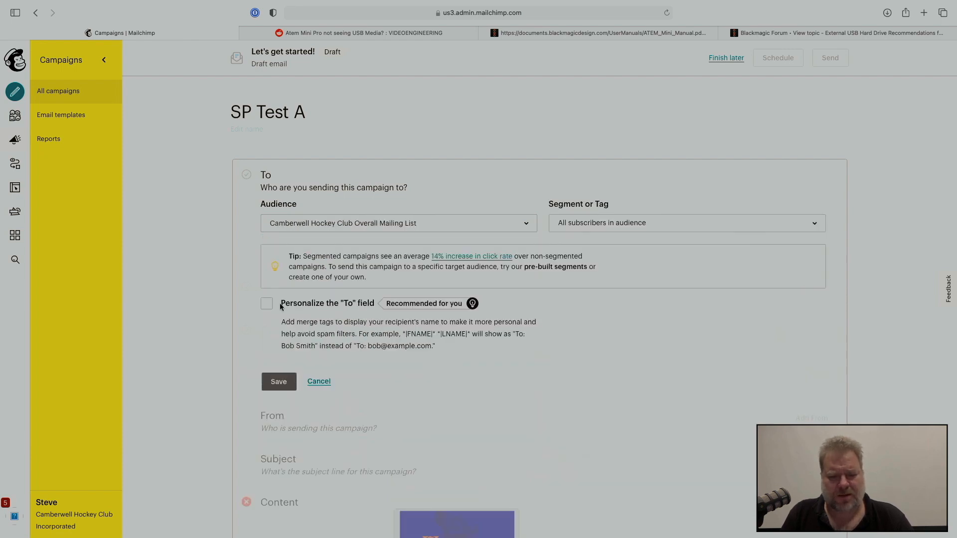
{"action": "left_click", "coordinate": [633, 228]}
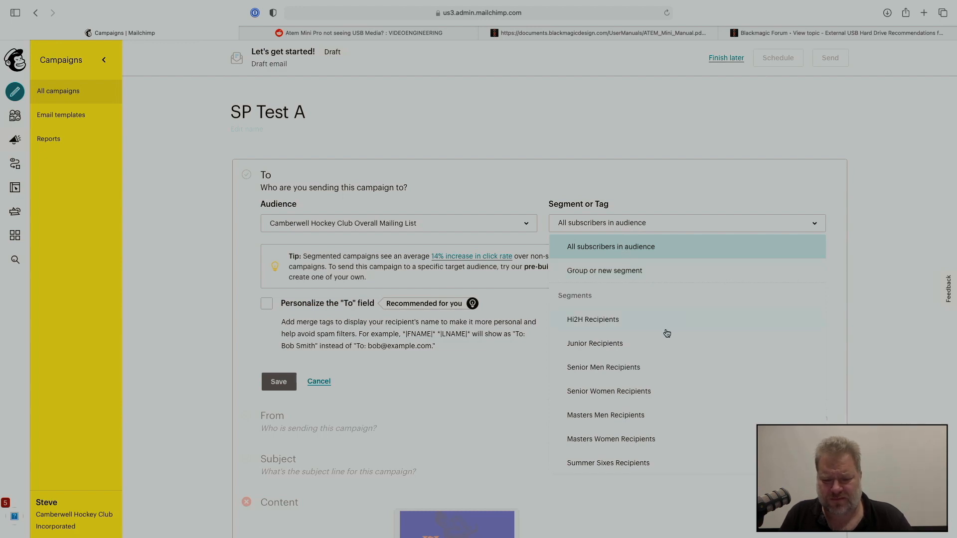
{"action": "left_click", "coordinate": [667, 368]}
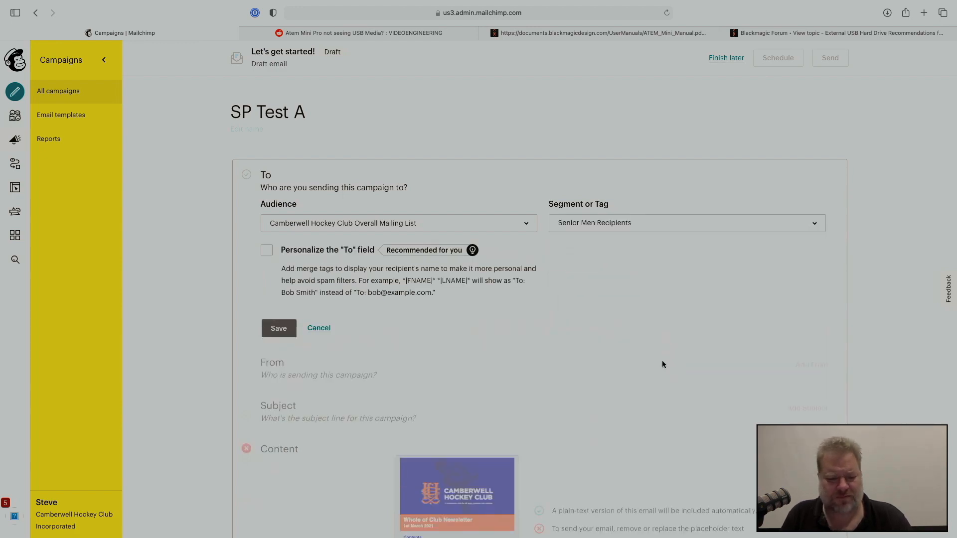
{"action": "scroll", "coordinate": [264, 254], "scroll_direction": "down", "scroll_amount": 4}
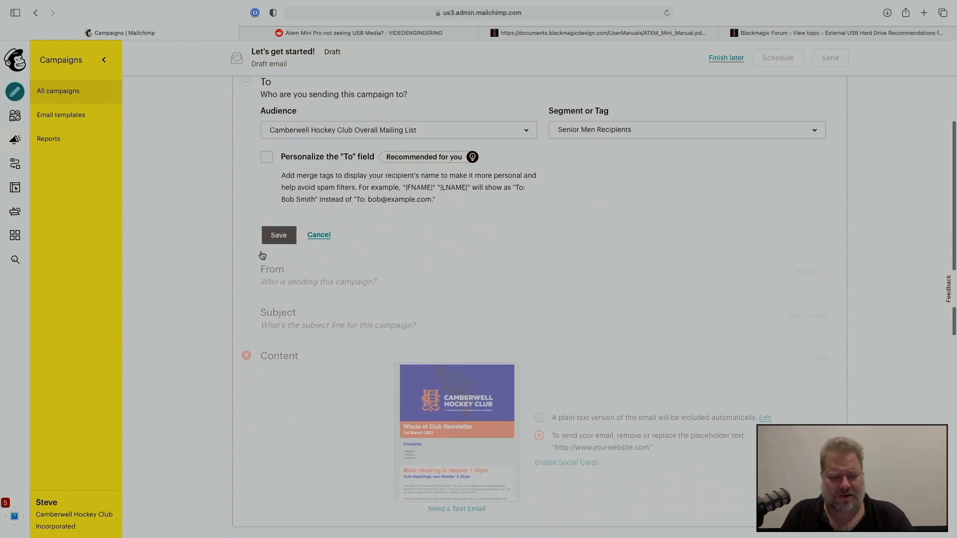
{"action": "left_click", "coordinate": [264, 233]}
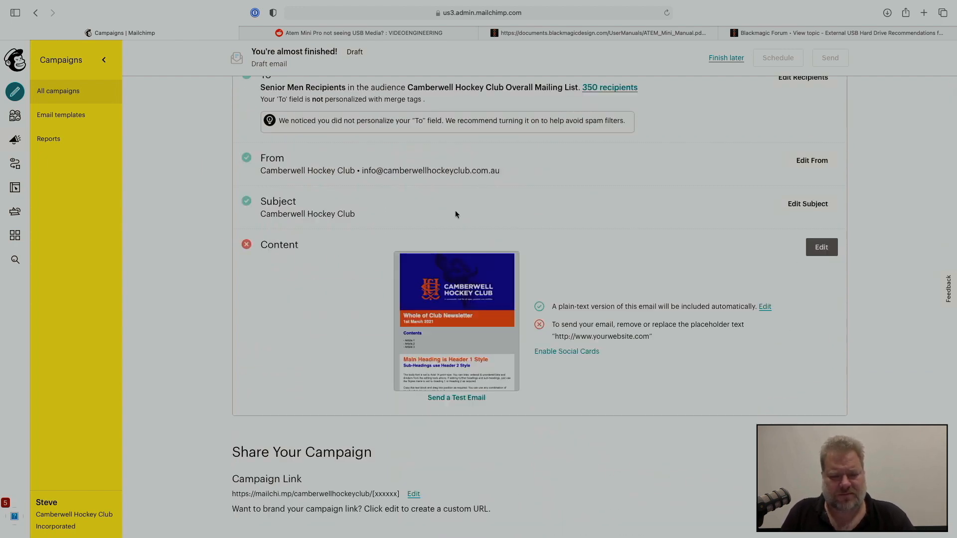
Set the campaign's subject line to Camberwell Hockey Club Test and save it
{"action": "left_click", "coordinate": [800, 205]}
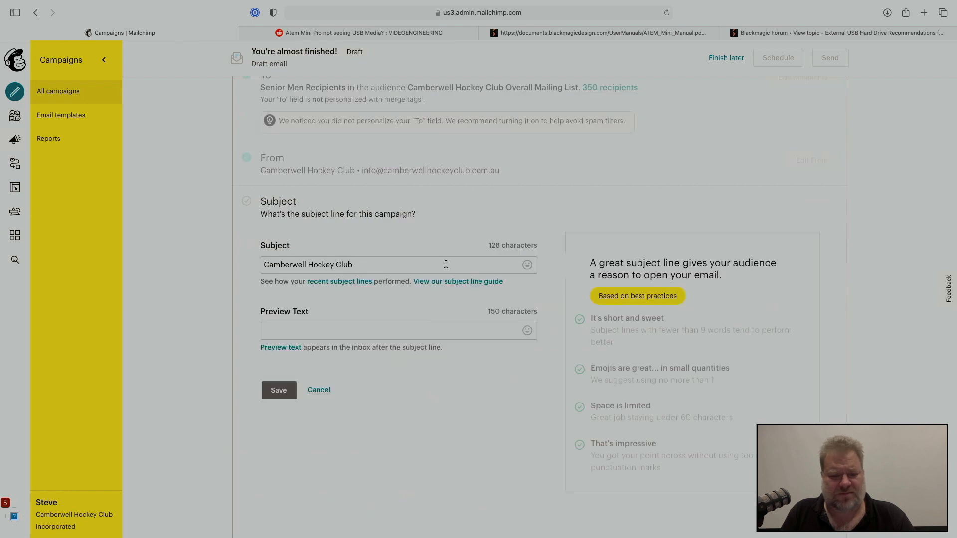
{"action": "left_click", "coordinate": [395, 273]}
{"action": "type", "text": "Test"}
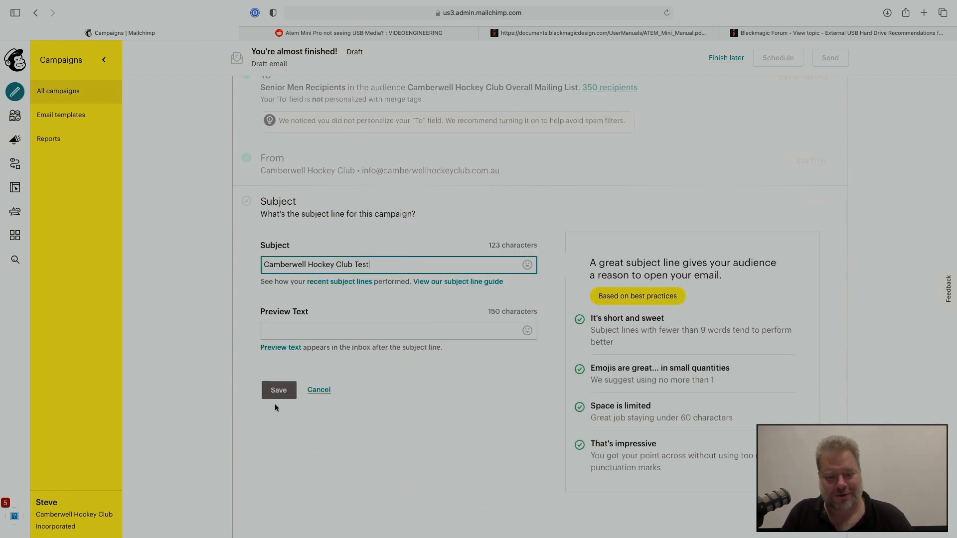
{"action": "left_click", "coordinate": [279, 392]}
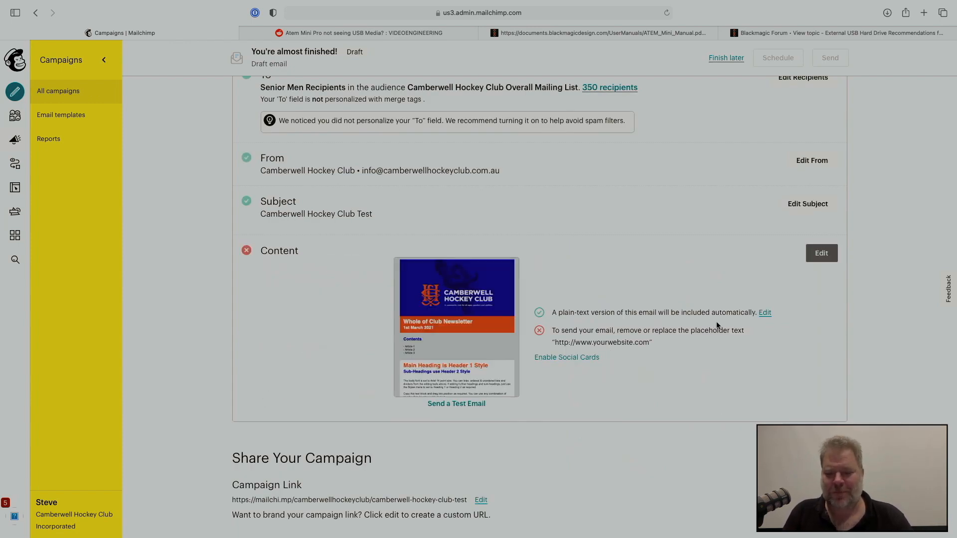
Open the campaign's content for editing and look through the template's blocks from the header banner to the sponsor logos and footer
{"action": "left_click", "coordinate": [820, 256]}
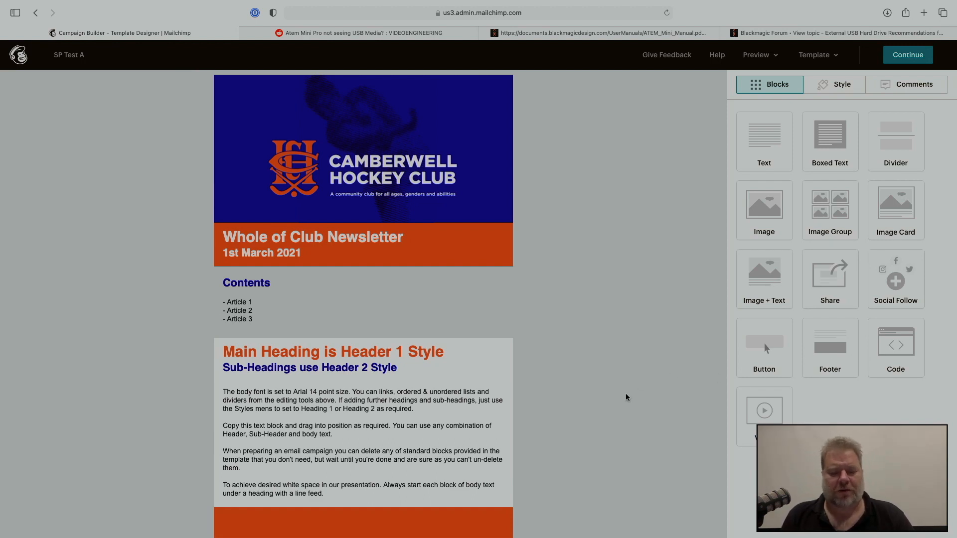
{"action": "scroll", "coordinate": [627, 398], "scroll_direction": "down", "scroll_amount": 3}
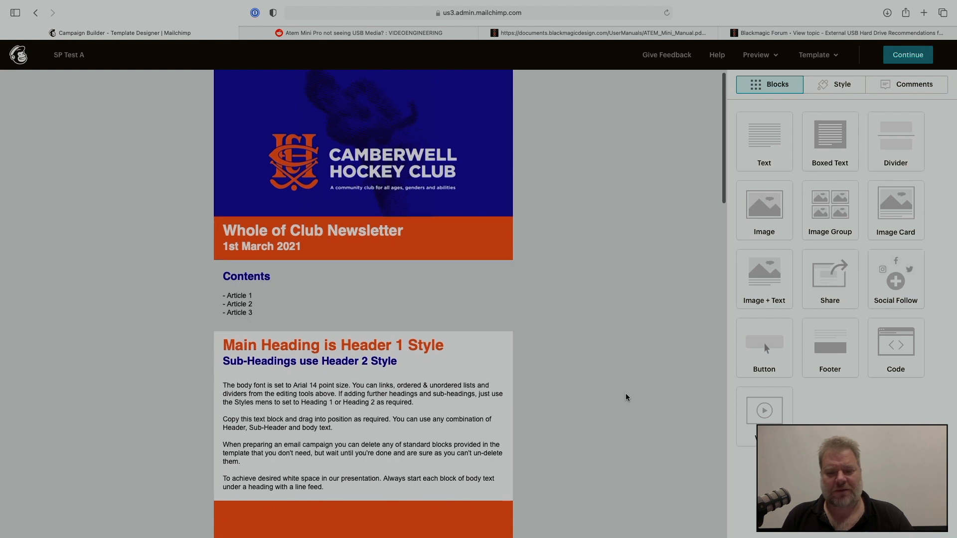
{"action": "scroll", "coordinate": [626, 398], "scroll_direction": "down", "scroll_amount": 10}
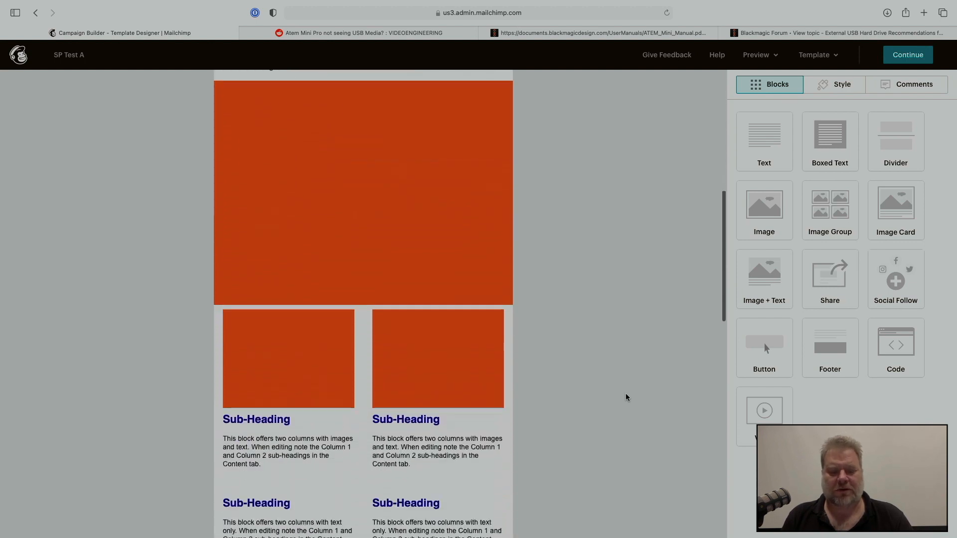
{"action": "scroll", "coordinate": [627, 397], "scroll_direction": "down", "scroll_amount": 10}
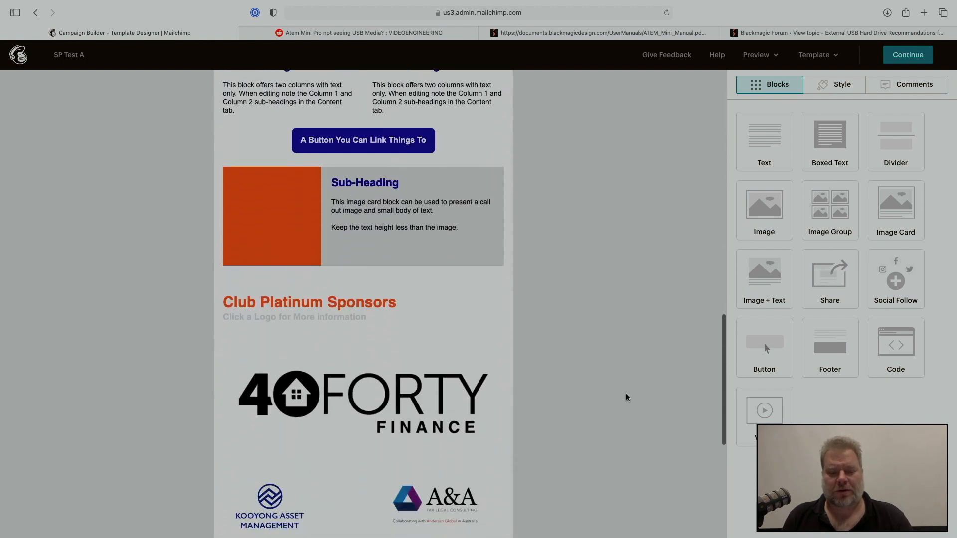
{"action": "scroll", "coordinate": [627, 397], "scroll_direction": "down", "scroll_amount": 3}
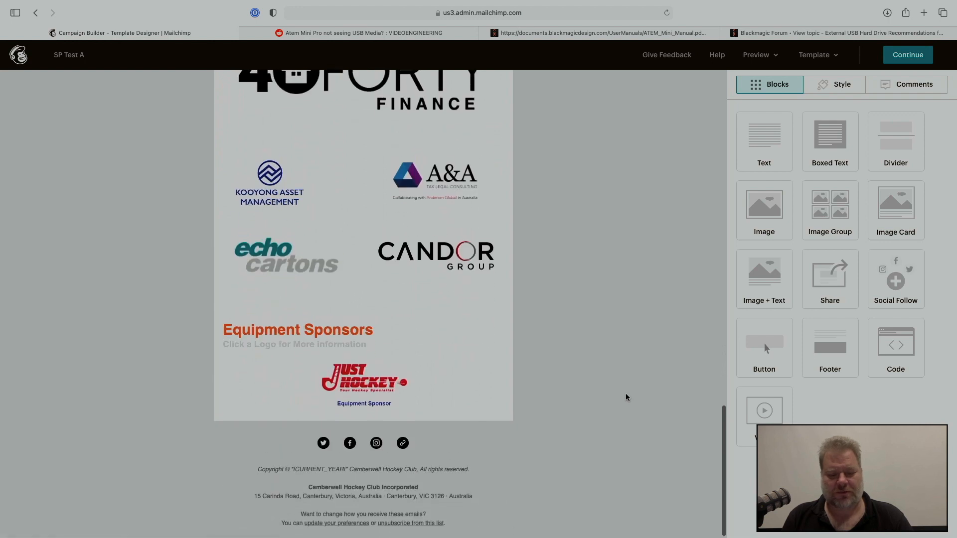
{"action": "scroll", "coordinate": [627, 397], "scroll_direction": "up", "scroll_amount": 8}
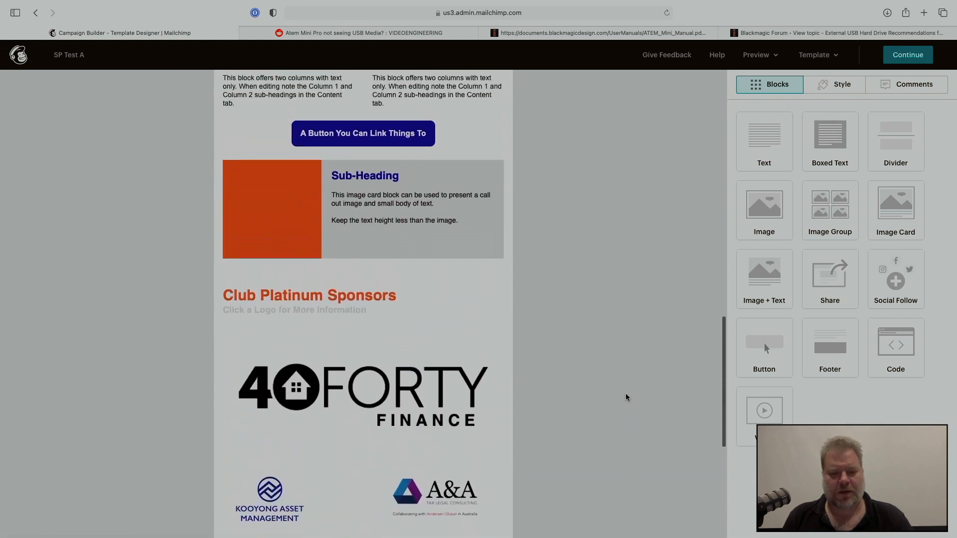
{"action": "scroll", "coordinate": [626, 397], "scroll_direction": "up", "scroll_amount": 1}
{"action": "mouse_move", "coordinate": [399, 378]}
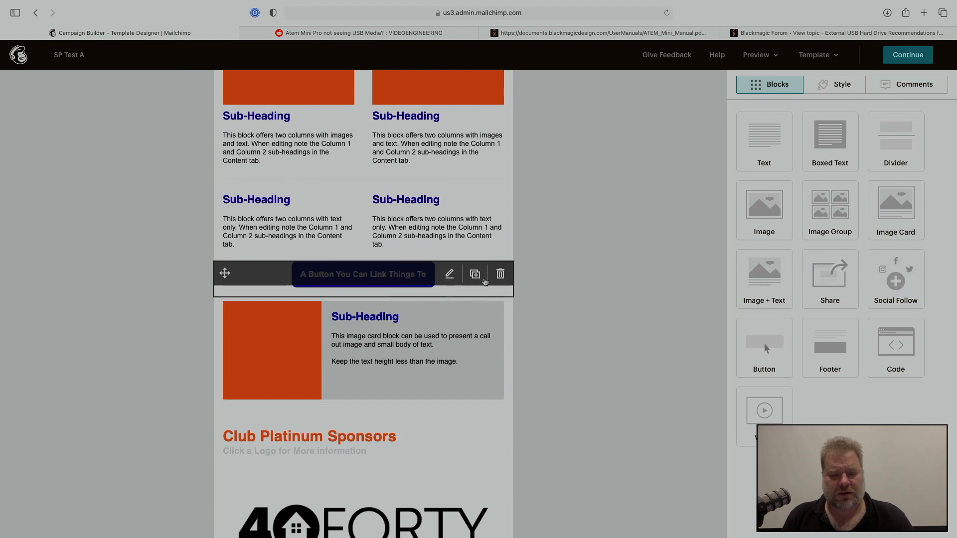
Duplicate the main heading text block below the newsletter's contents list
{"action": "scroll", "coordinate": [448, 151], "scroll_direction": "up", "scroll_amount": 2}
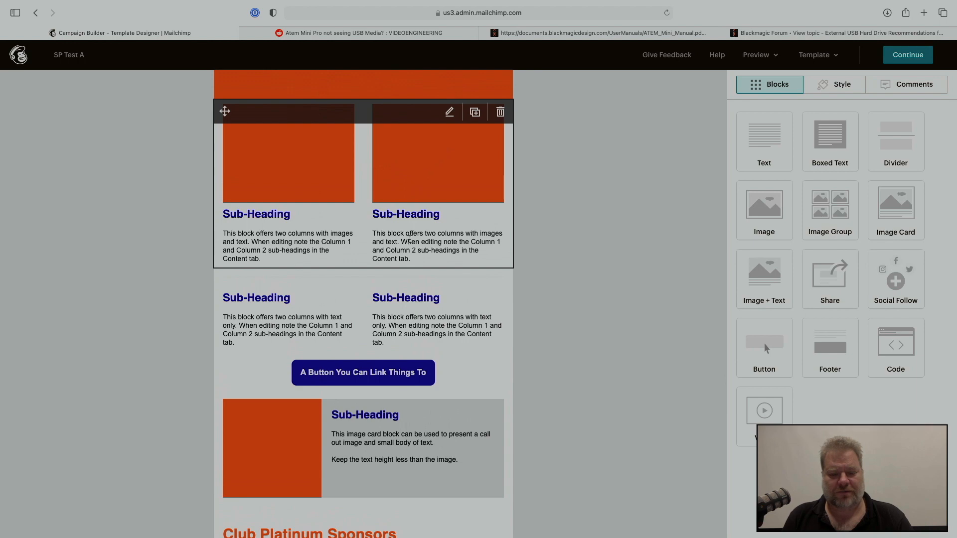
{"action": "scroll", "coordinate": [579, 274], "scroll_direction": "up", "scroll_amount": 4}
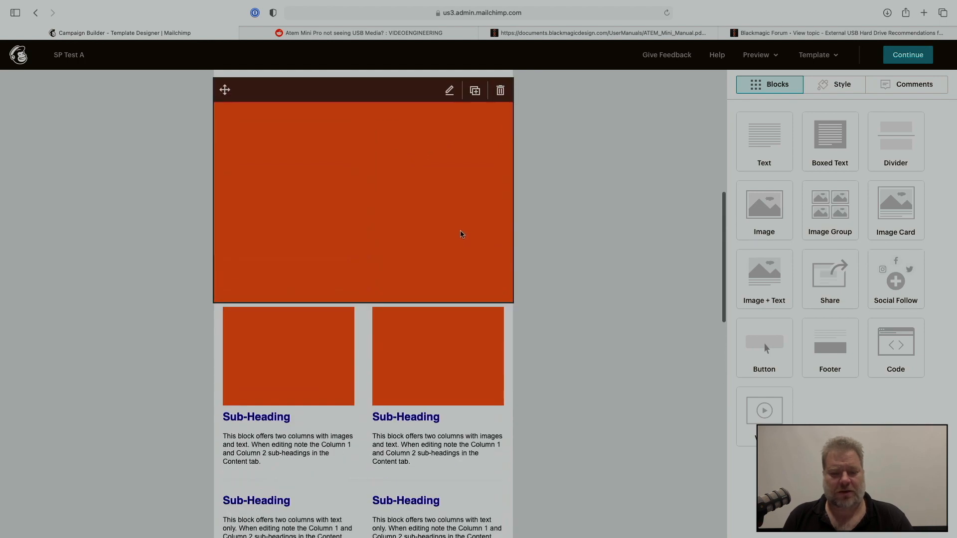
{"action": "scroll", "coordinate": [590, 245], "scroll_direction": "up", "scroll_amount": 6}
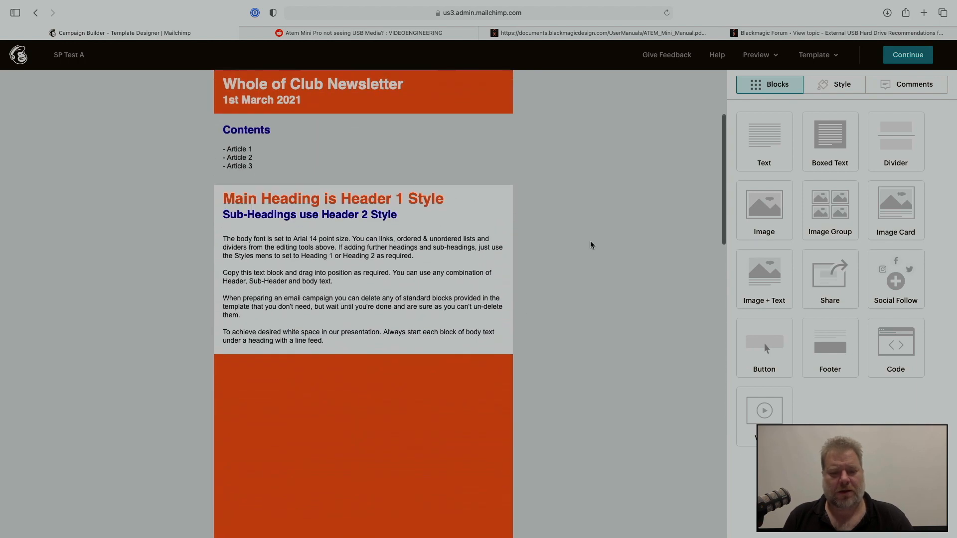
{"action": "scroll", "coordinate": [408, 255], "scroll_direction": "up", "scroll_amount": 3}
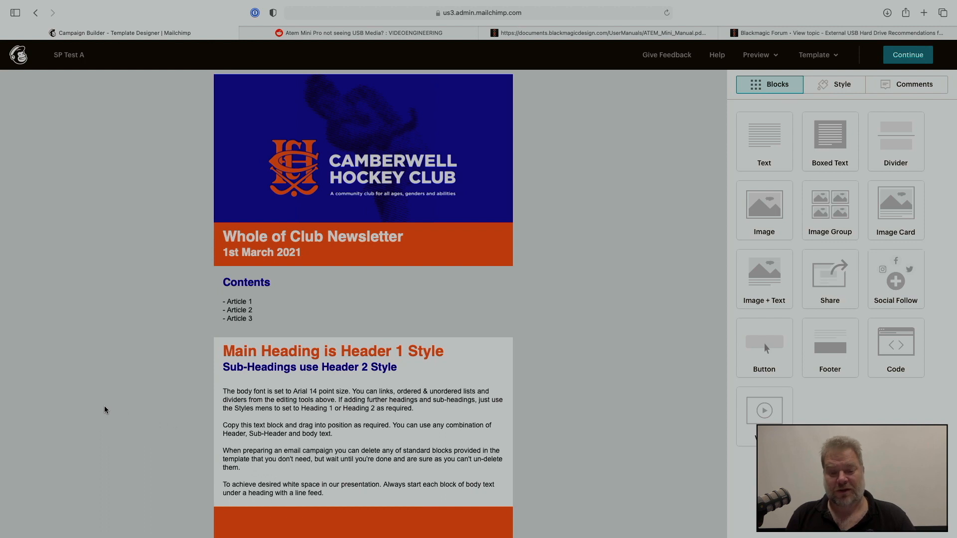
{"action": "scroll", "coordinate": [105, 410], "scroll_direction": "down", "scroll_amount": 1}
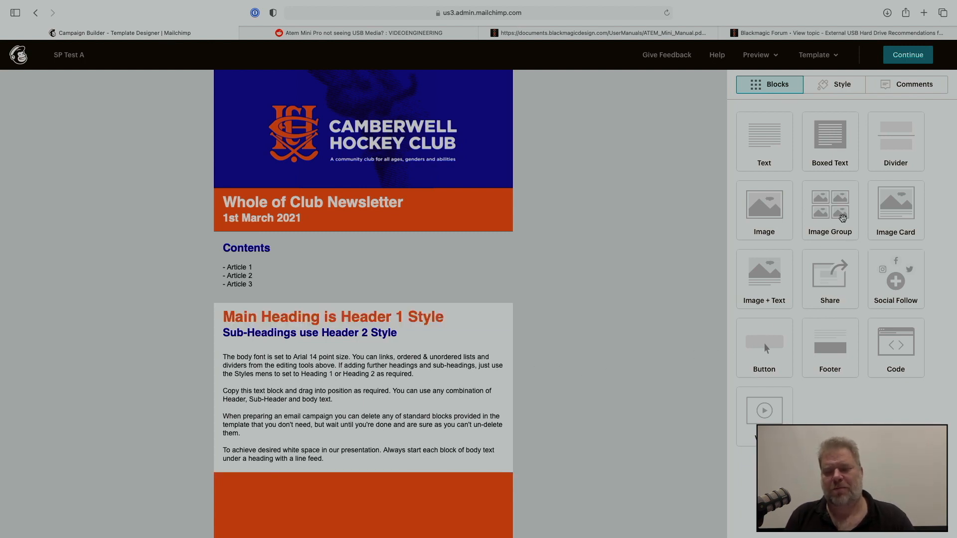
{"action": "mouse_move", "coordinate": [484, 344]}
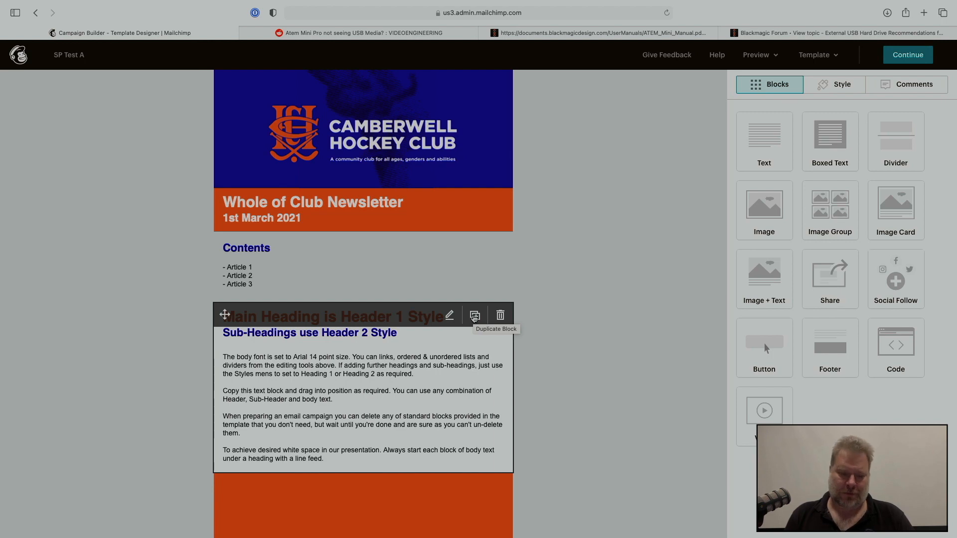
{"action": "left_click", "coordinate": [474, 317]}
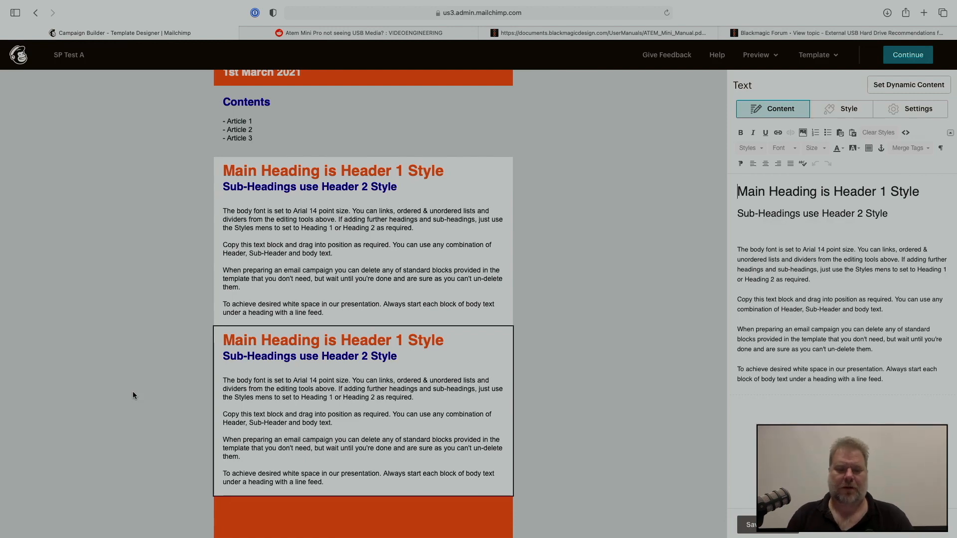
Review the styles available for the first main heading text block, and move the duplicated text block above it
{"action": "mouse_move", "coordinate": [389, 209]}
{"action": "left_click", "coordinate": [449, 168]}
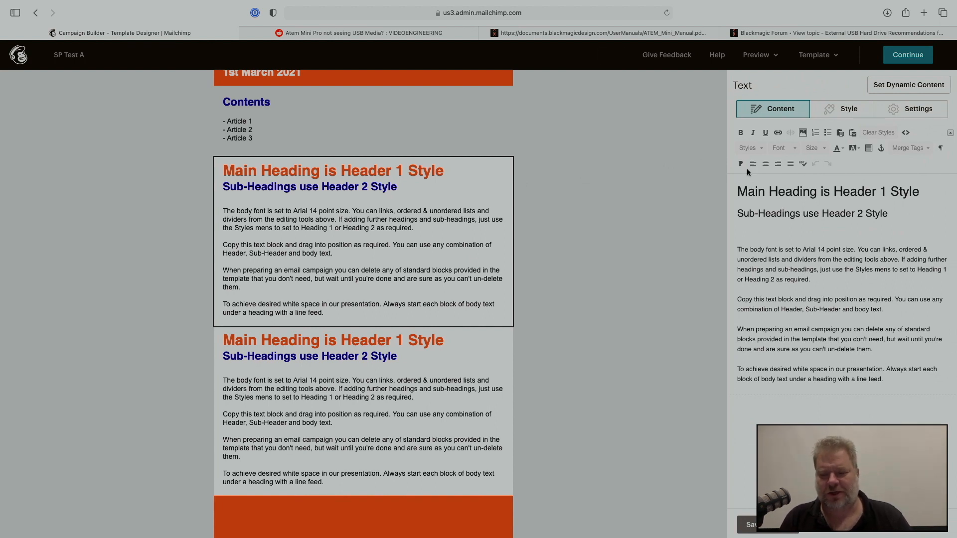
{"action": "left_click", "coordinate": [757, 147]}
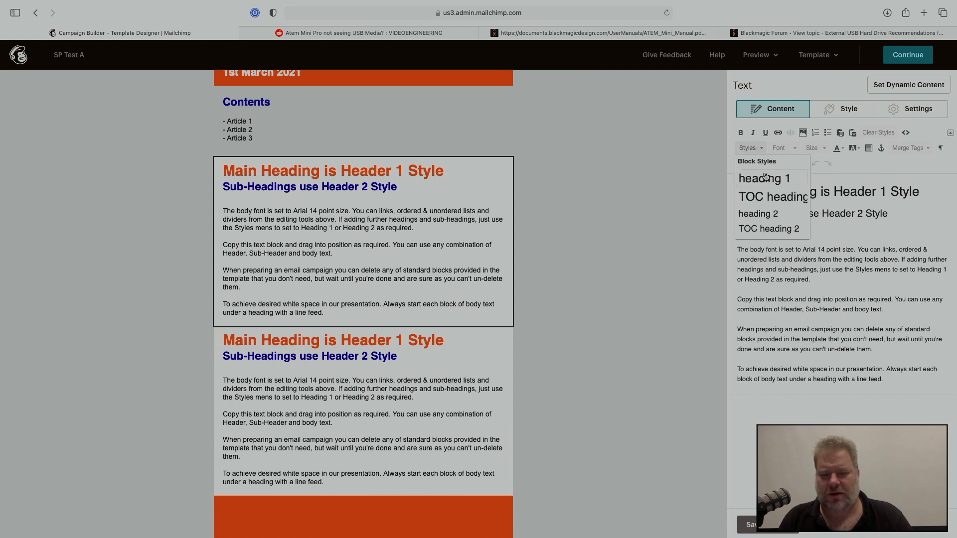
{"action": "scroll", "coordinate": [768, 214], "scroll_direction": "down", "scroll_amount": 3}
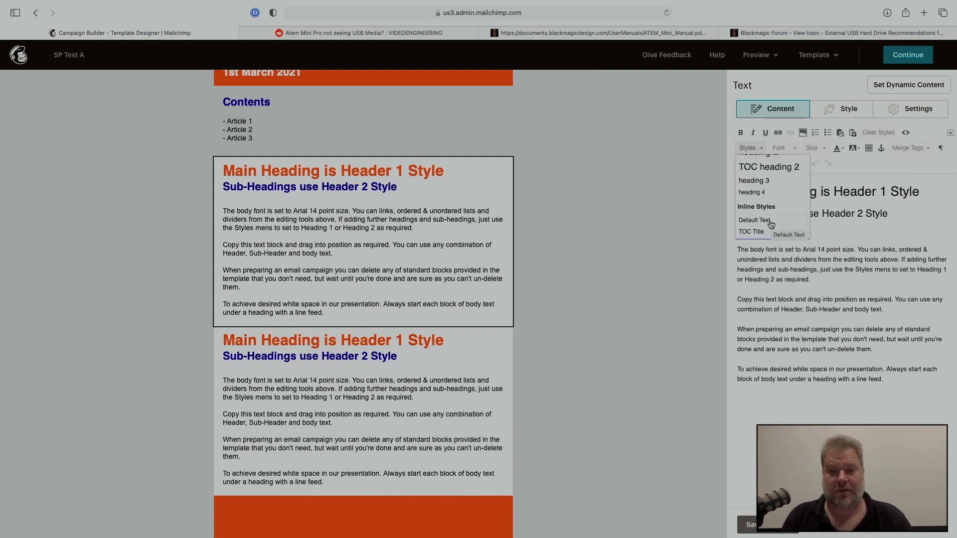
{"action": "left_click", "coordinate": [784, 300]}
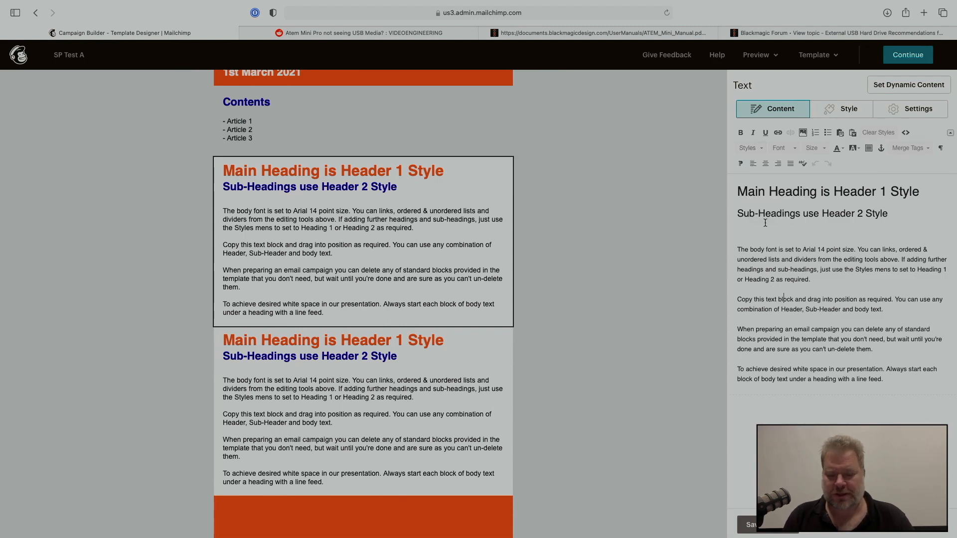
{"action": "left_click", "coordinate": [748, 525]}
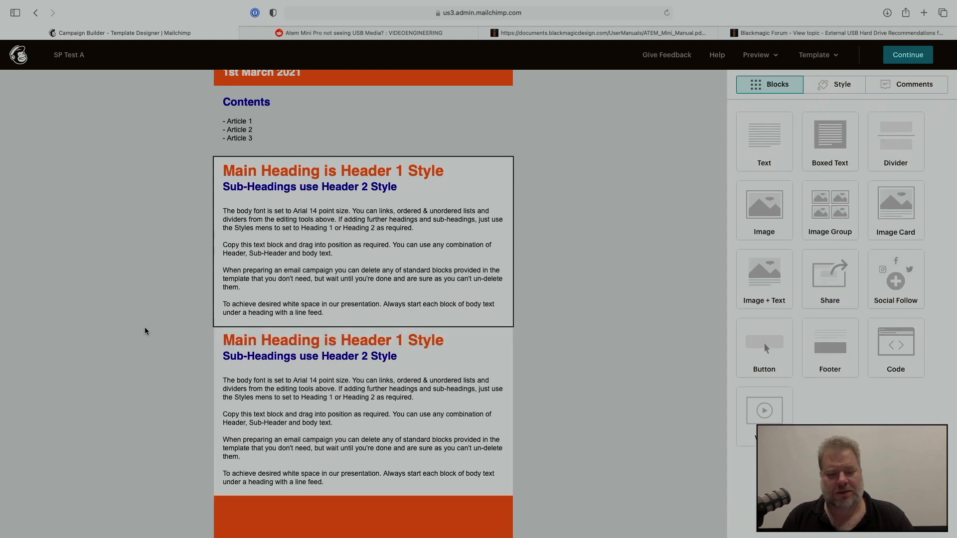
{"action": "left_click_drag", "start_coordinate": [223, 337], "coordinate": [225, 176]}
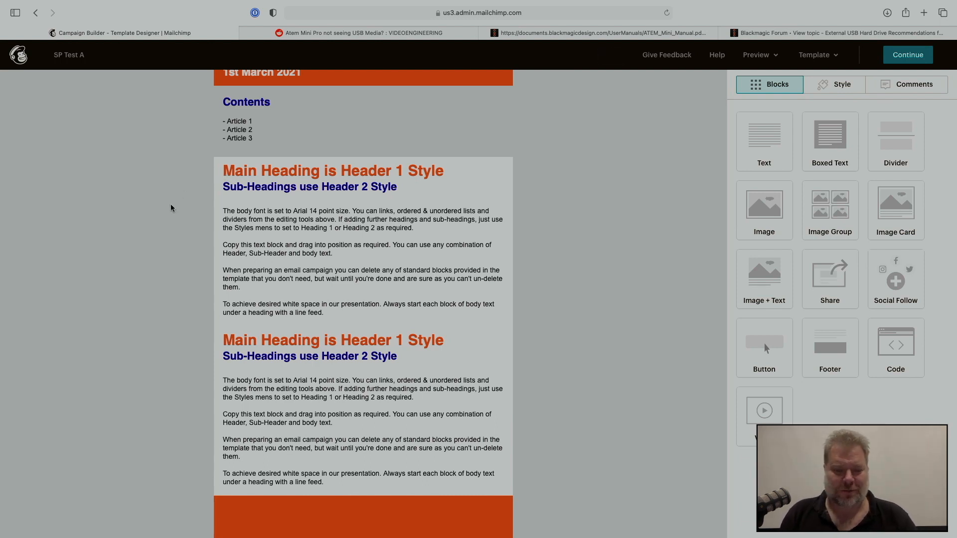
Replace the full-width orange placeholder image with the hockey match photo CHC2021PLWlo-3032.jpg from the uploaded files
{"action": "scroll", "coordinate": [128, 262], "scroll_direction": "down", "scroll_amount": 8}
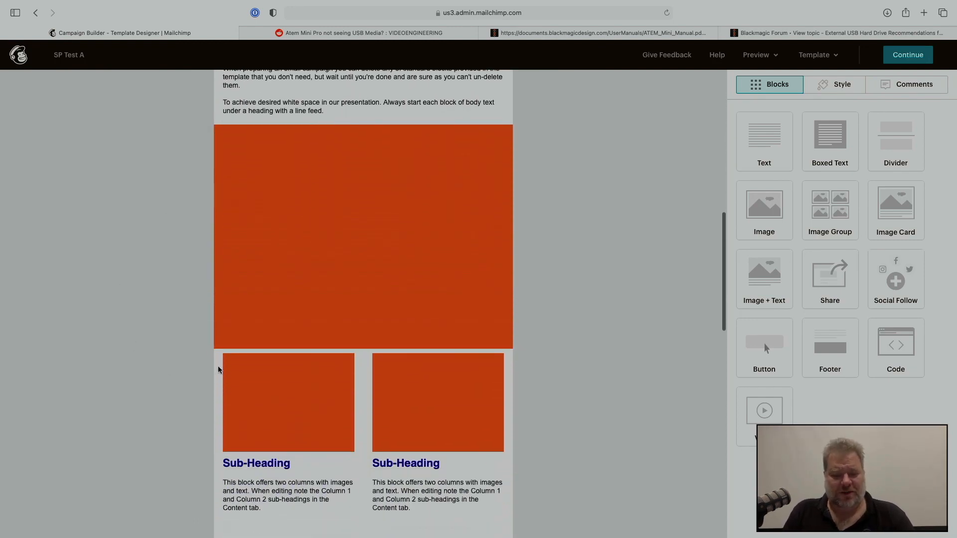
{"action": "mouse_move", "coordinate": [417, 338]}
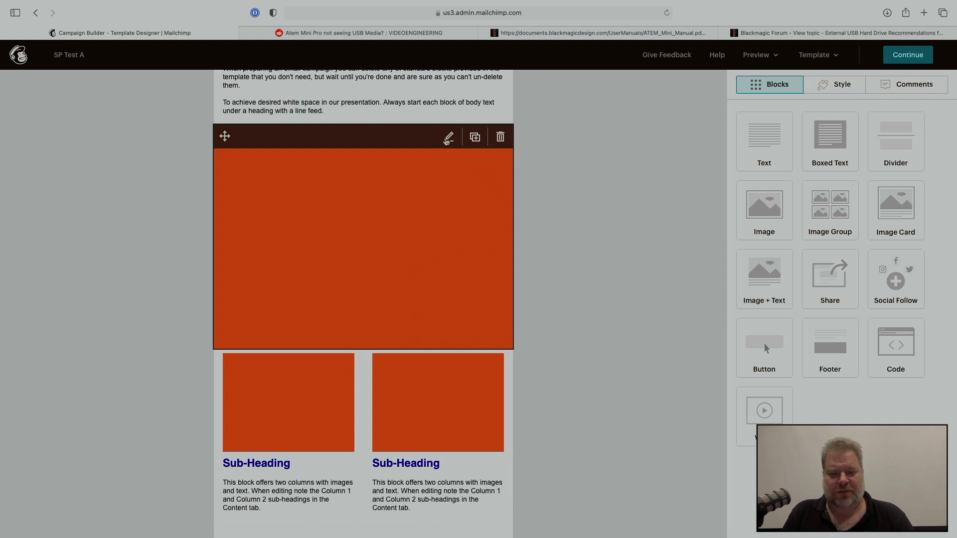
{"action": "left_click", "coordinate": [449, 138]}
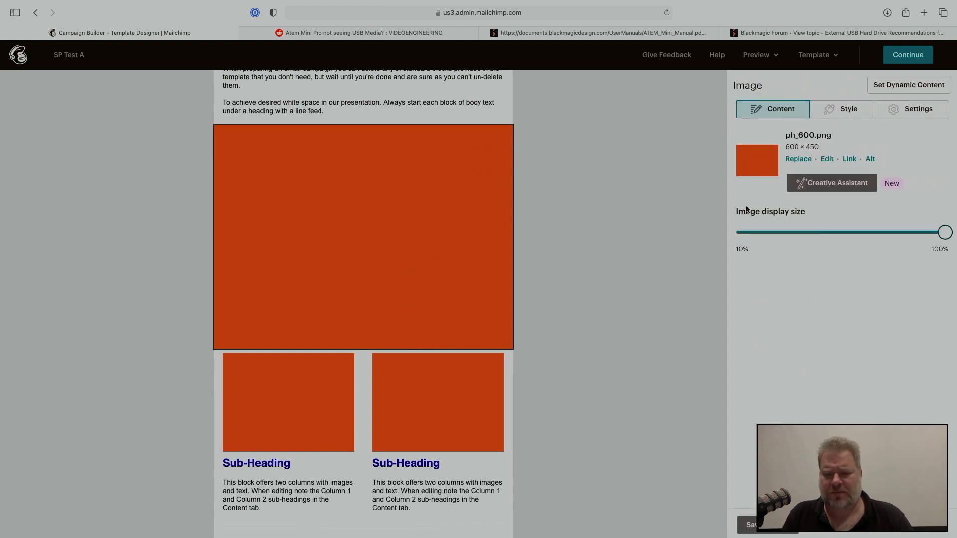
{"action": "left_click", "coordinate": [796, 159]}
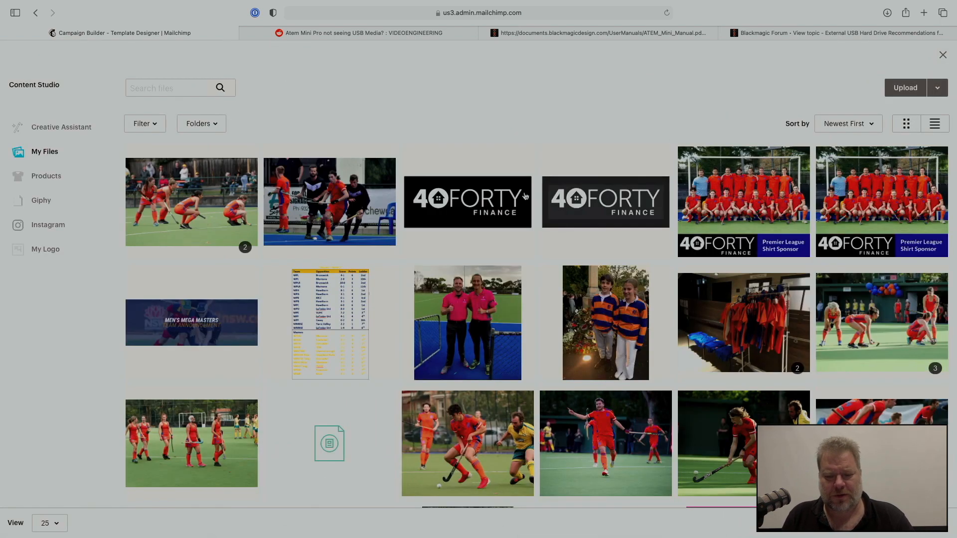
{"action": "left_click", "coordinate": [181, 194]}
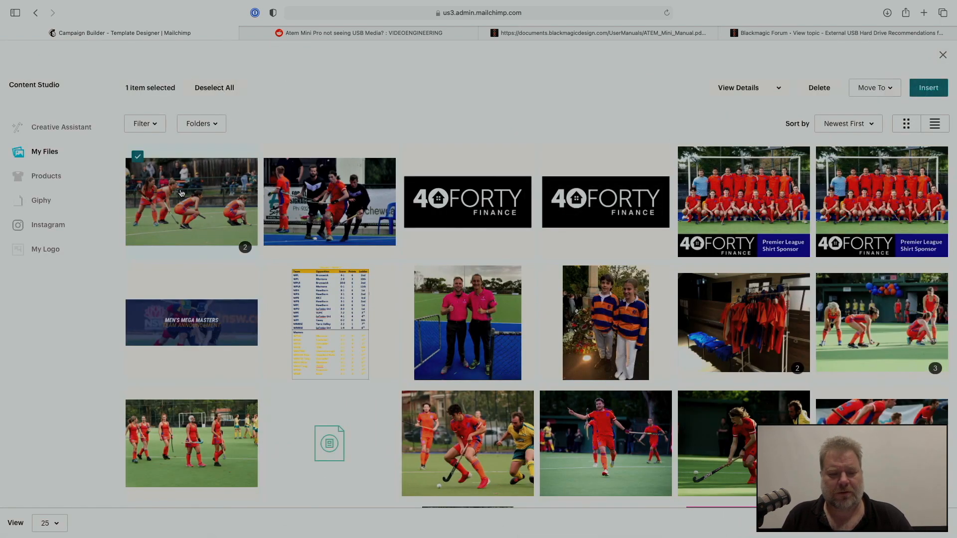
{"action": "left_click", "coordinate": [928, 88]}
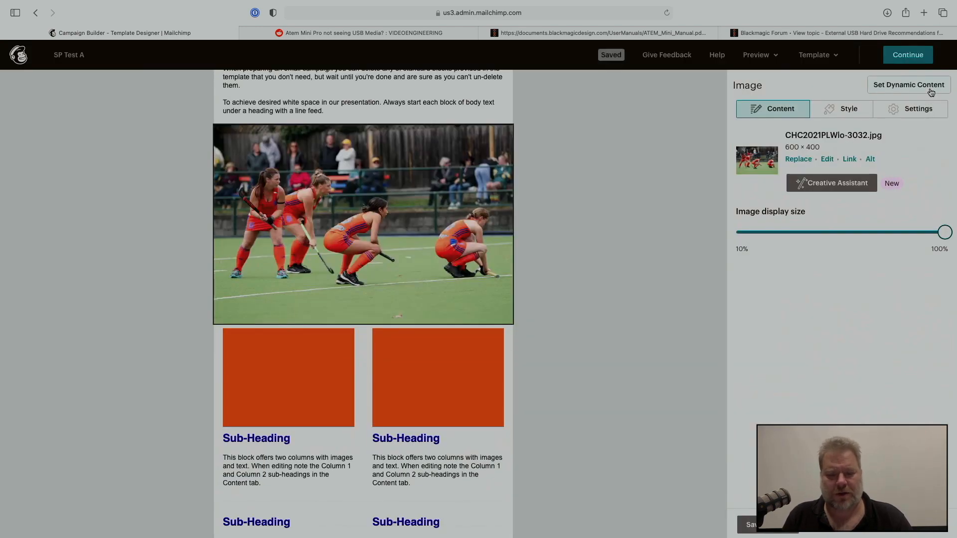
Review the image block's alignment and margin settings and its border and corner style options
{"action": "left_click", "coordinate": [905, 111]}
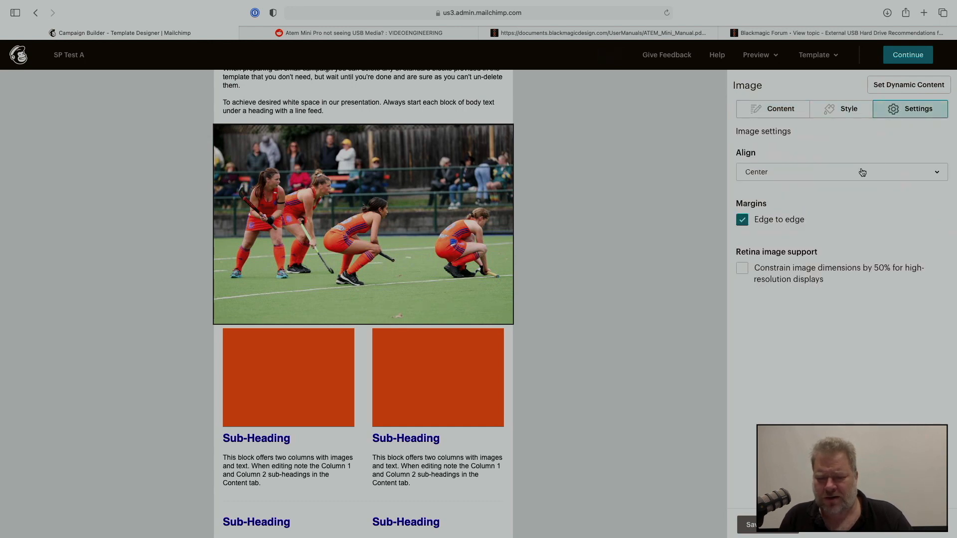
{"action": "left_click", "coordinate": [846, 115]}
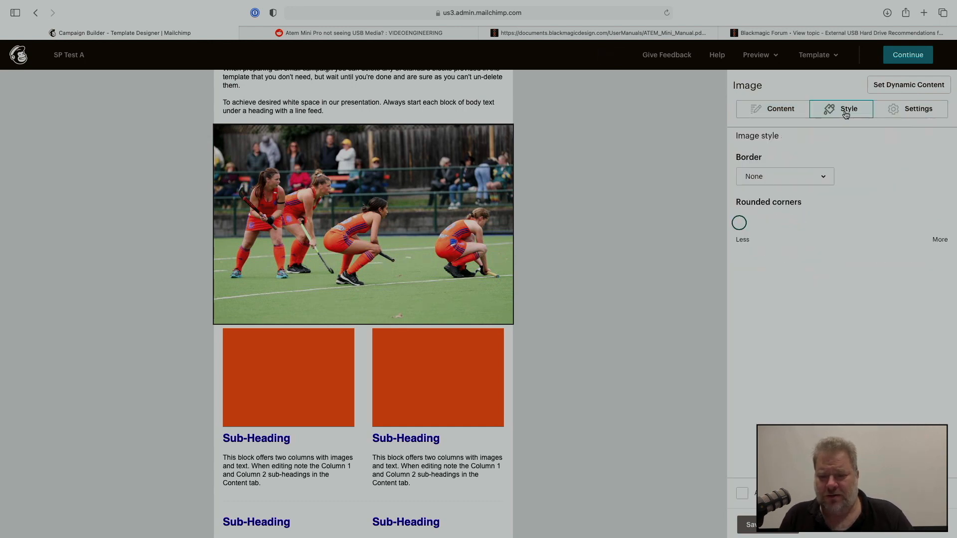
{"action": "left_click", "coordinate": [778, 114]}
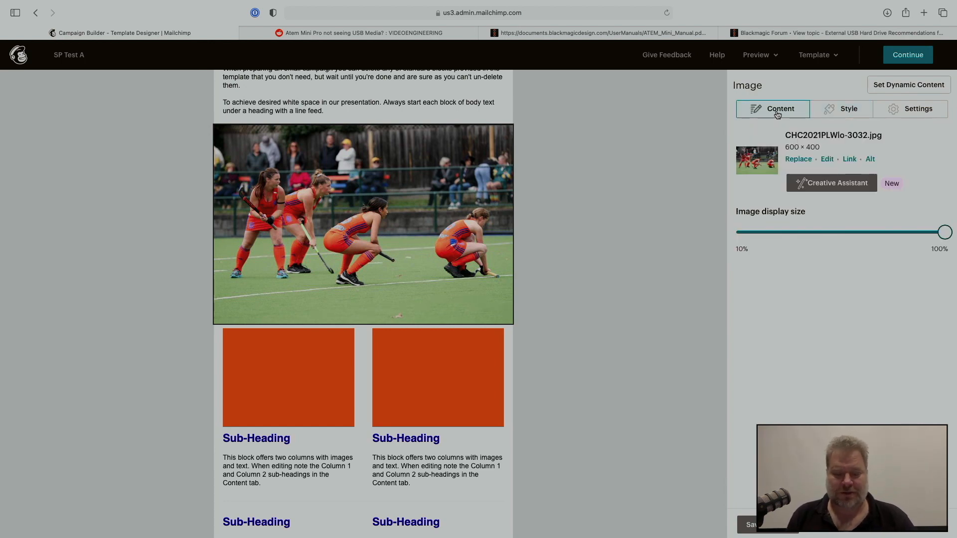
Look over the newsletter from the header to the two-column, divider, button and image card blocks
{"action": "scroll", "coordinate": [696, 340], "scroll_direction": "up", "scroll_amount": 2}
{"action": "scroll", "coordinate": [696, 338], "scroll_direction": "up", "scroll_amount": 10}
{"action": "scroll", "coordinate": [696, 339], "scroll_direction": "up", "scroll_amount": 2}
{"action": "scroll", "coordinate": [696, 340], "scroll_direction": "down", "scroll_amount": 10}
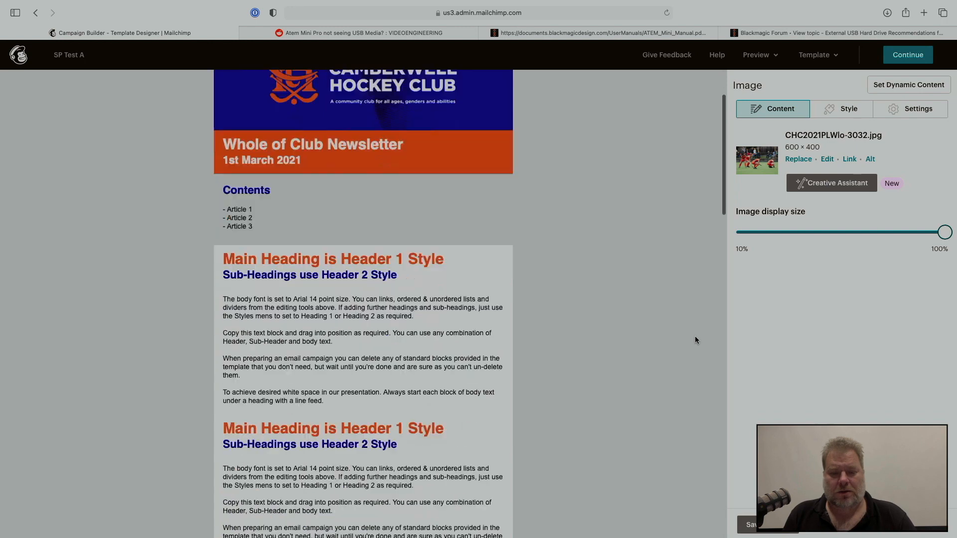
{"action": "scroll", "coordinate": [696, 340], "scroll_direction": "down", "scroll_amount": 5}
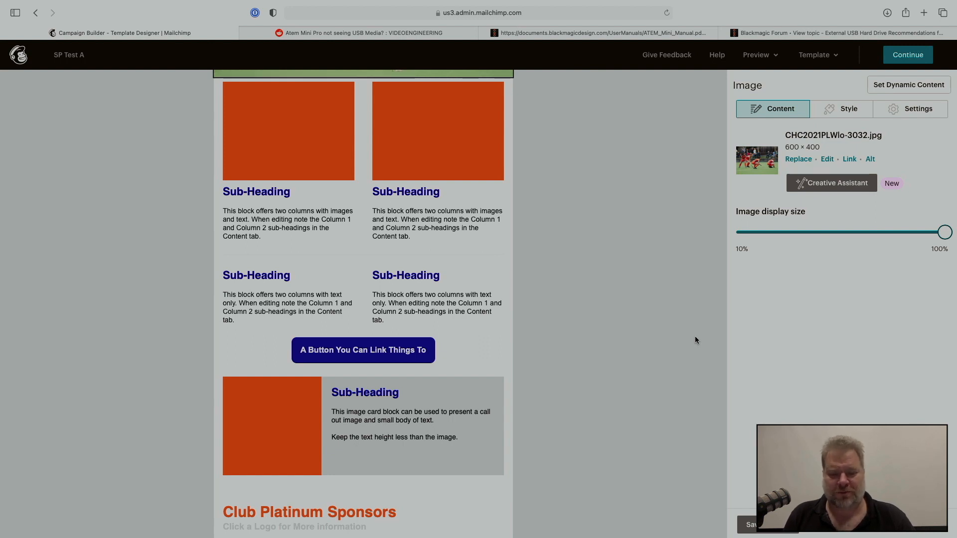
{"action": "scroll", "coordinate": [631, 330], "scroll_direction": "down", "scroll_amount": 3}
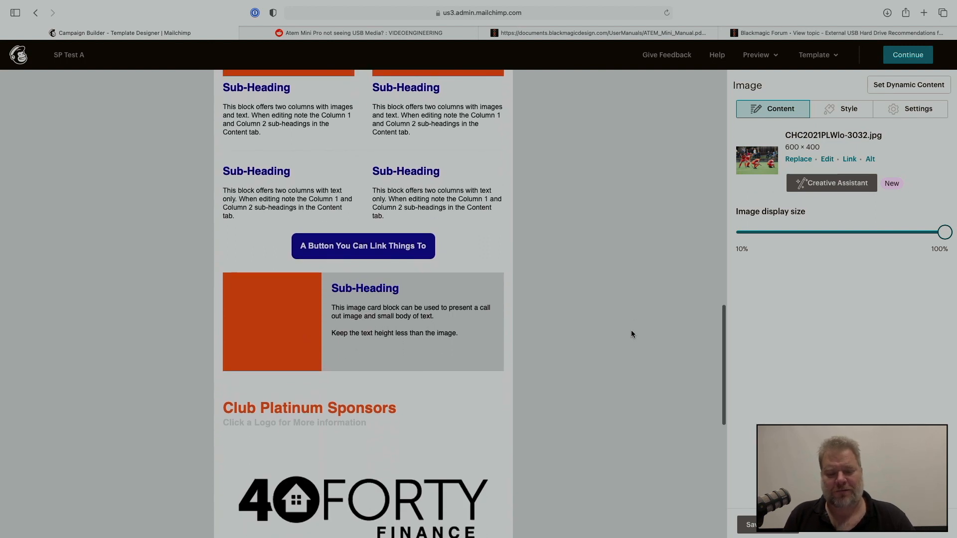
{"action": "mouse_move", "coordinate": [384, 155]}
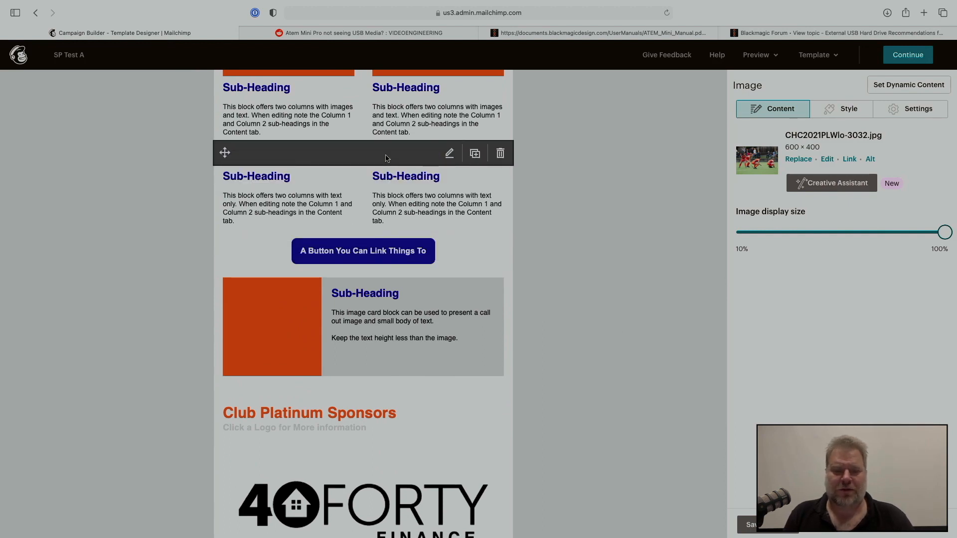
{"action": "scroll", "coordinate": [448, 215], "scroll_direction": "up", "scroll_amount": 2}
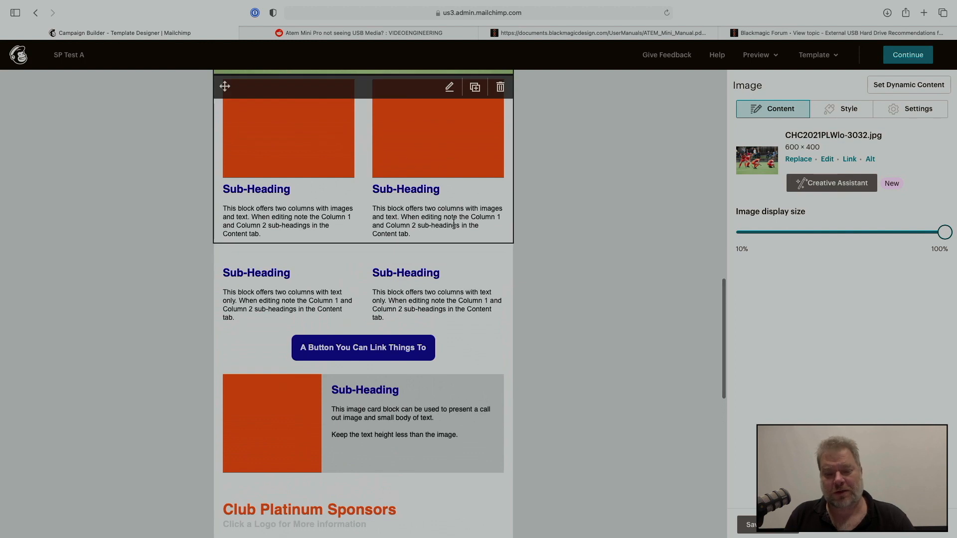
{"action": "mouse_move", "coordinate": [454, 320]}
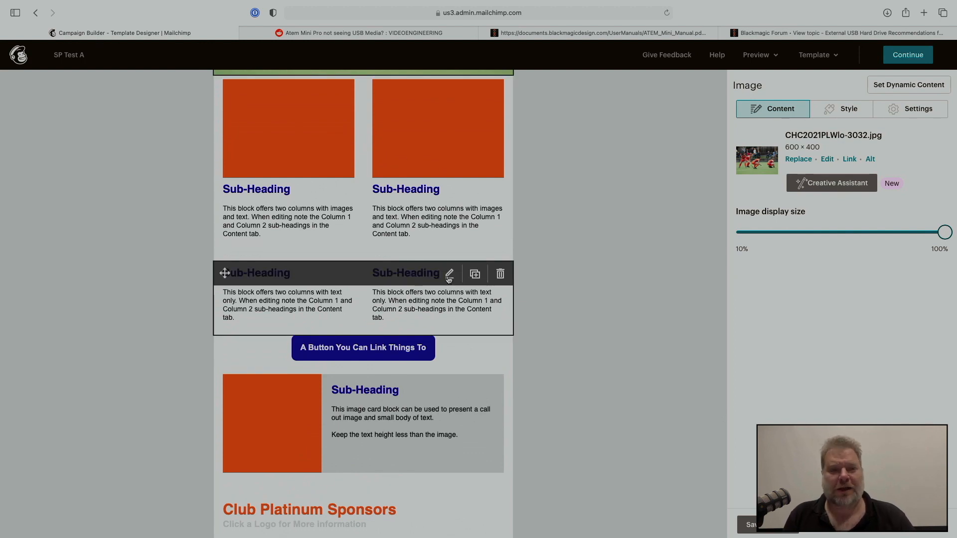
{"action": "mouse_move", "coordinate": [360, 164]}
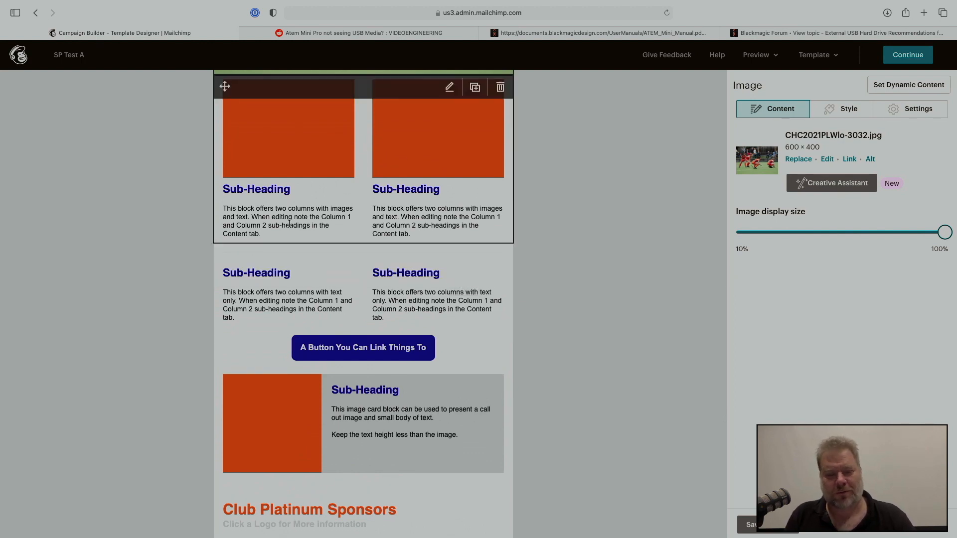
{"action": "mouse_move", "coordinate": [346, 364]}
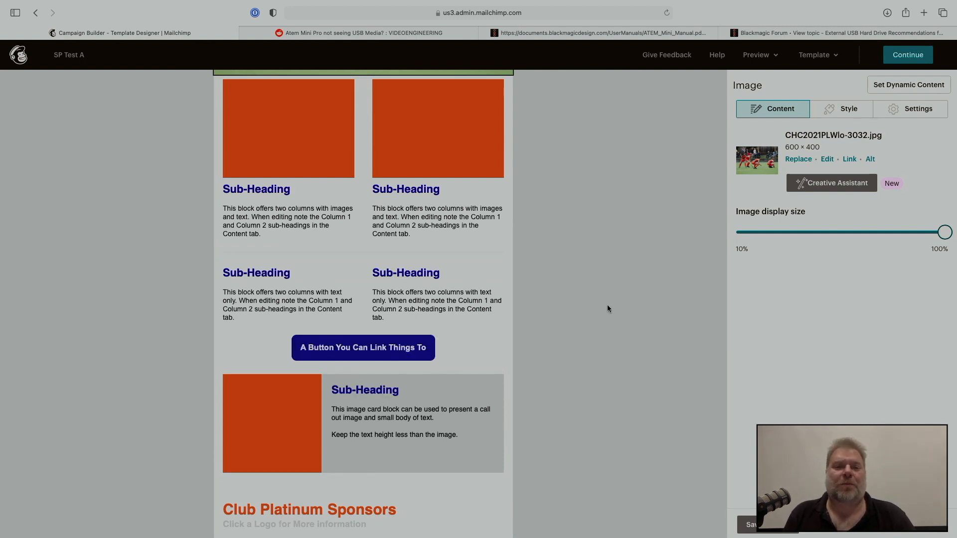
Open the campaign in preview mode, look through its desktop version, and exit the preview
{"action": "scroll", "coordinate": [607, 308], "scroll_direction": "up", "scroll_amount": 5}
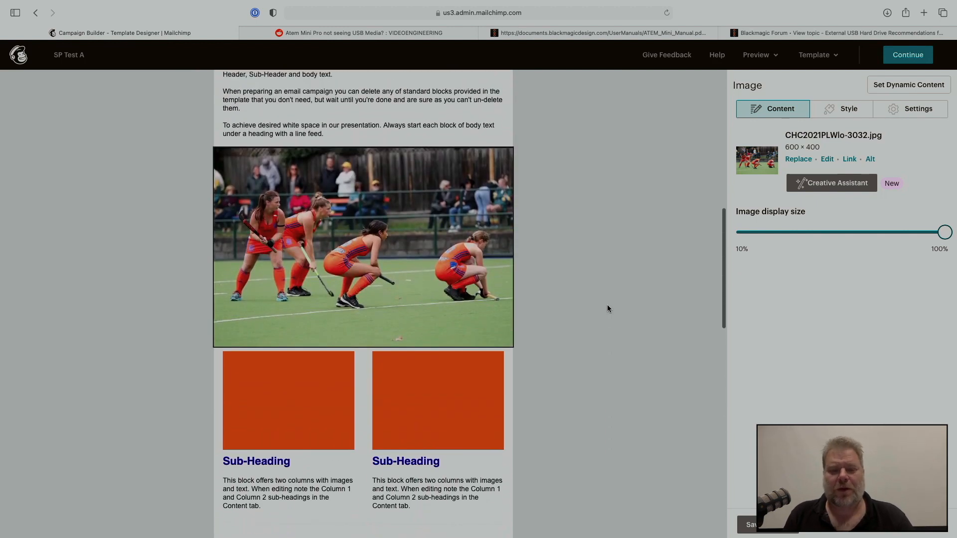
{"action": "scroll", "coordinate": [607, 308], "scroll_direction": "up", "scroll_amount": 5}
{"action": "scroll", "coordinate": [607, 308], "scroll_direction": "up", "scroll_amount": 3}
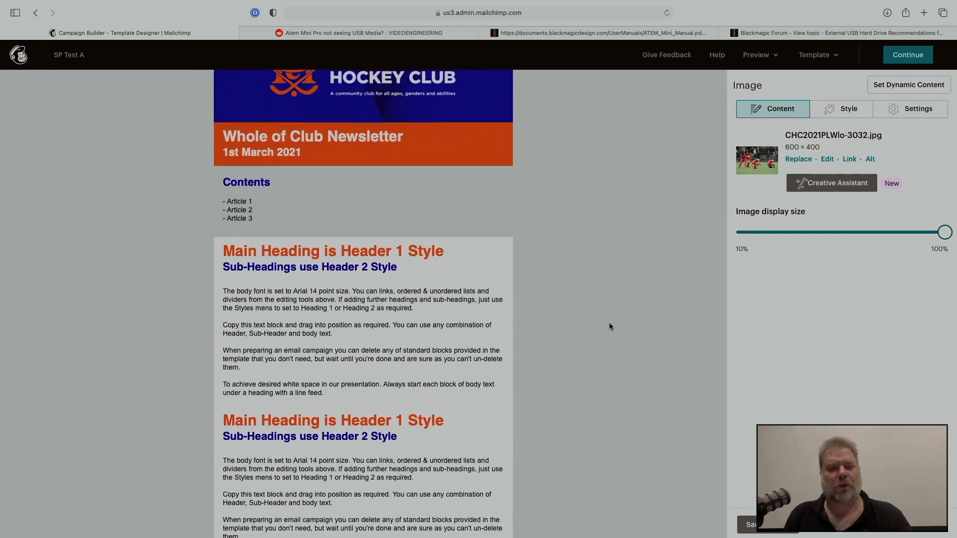
{"action": "scroll", "coordinate": [610, 327], "scroll_direction": "up", "scroll_amount": 1}
{"action": "left_click", "coordinate": [755, 55]}
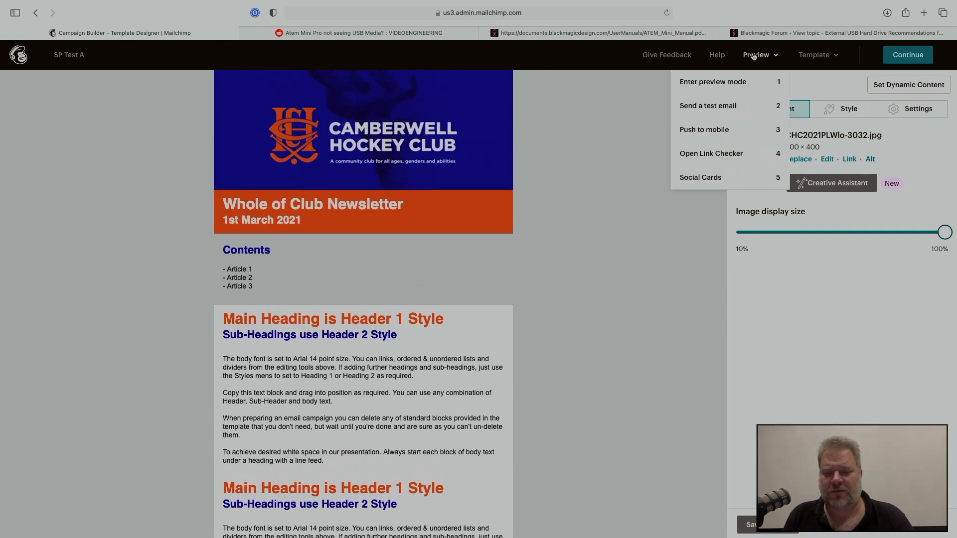
{"action": "left_click", "coordinate": [744, 82]}
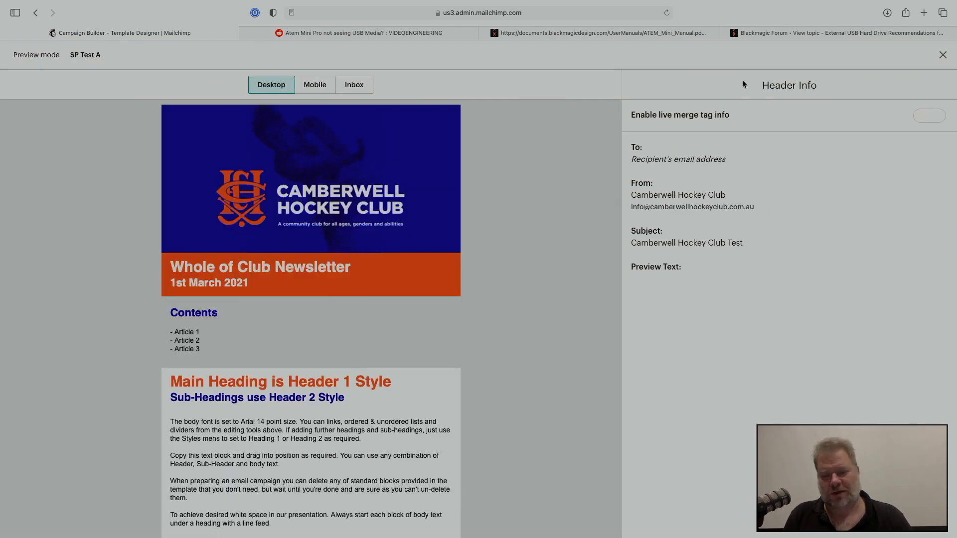
{"action": "scroll", "coordinate": [447, 334], "scroll_direction": "down", "scroll_amount": 15}
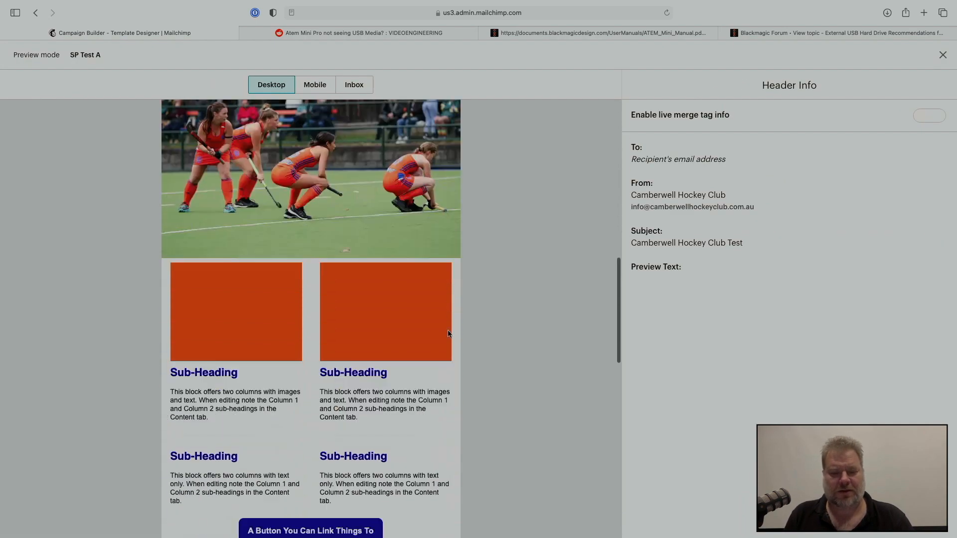
{"action": "scroll", "coordinate": [447, 334], "scroll_direction": "up", "scroll_amount": 12}
{"action": "scroll", "coordinate": [448, 331], "scroll_direction": "up", "scroll_amount": 6}
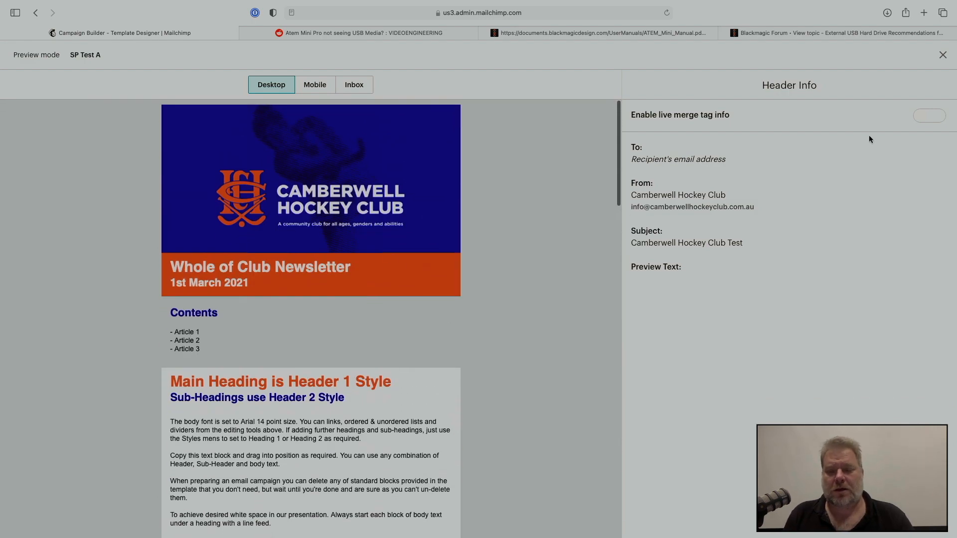
{"action": "left_click", "coordinate": [943, 56]}
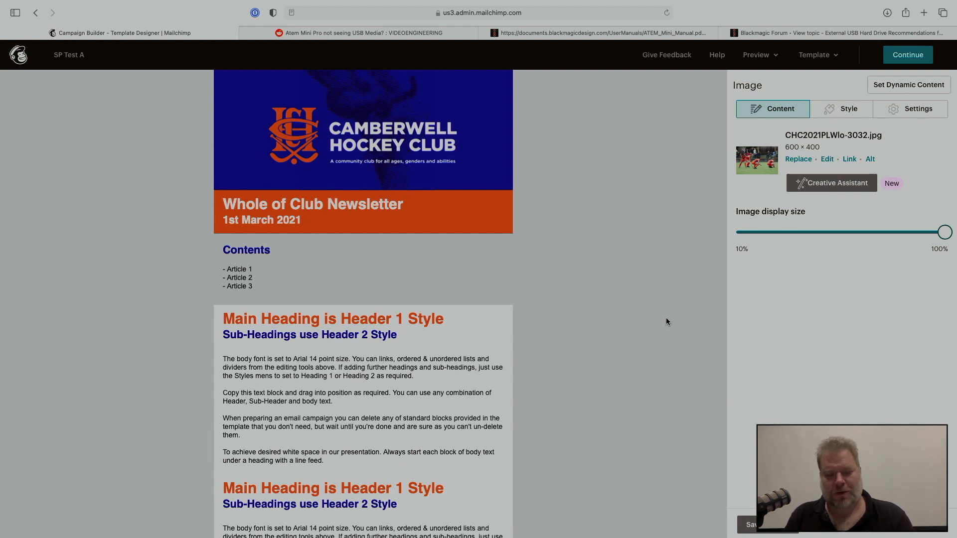
{"action": "key", "text": "super+Tab"}
{"action": "key", "text": "Escape"}
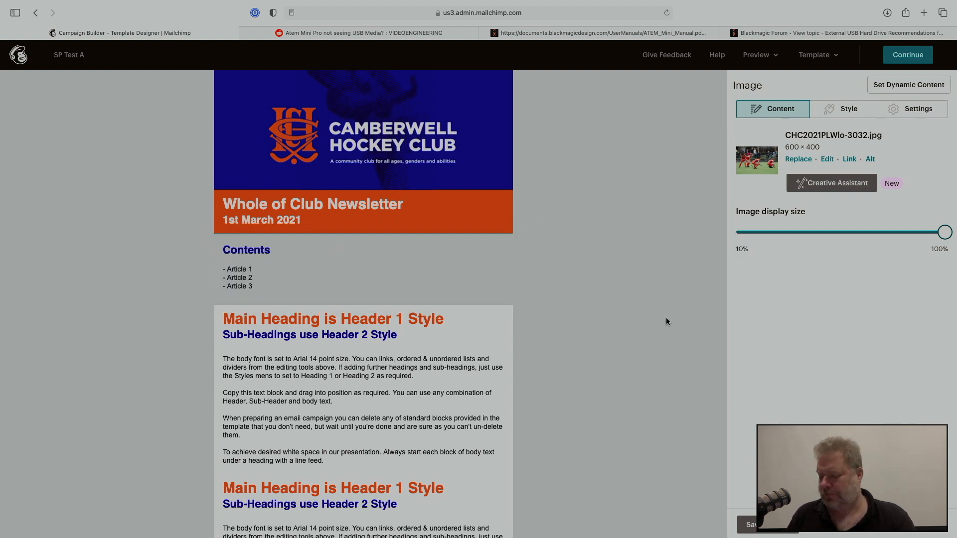